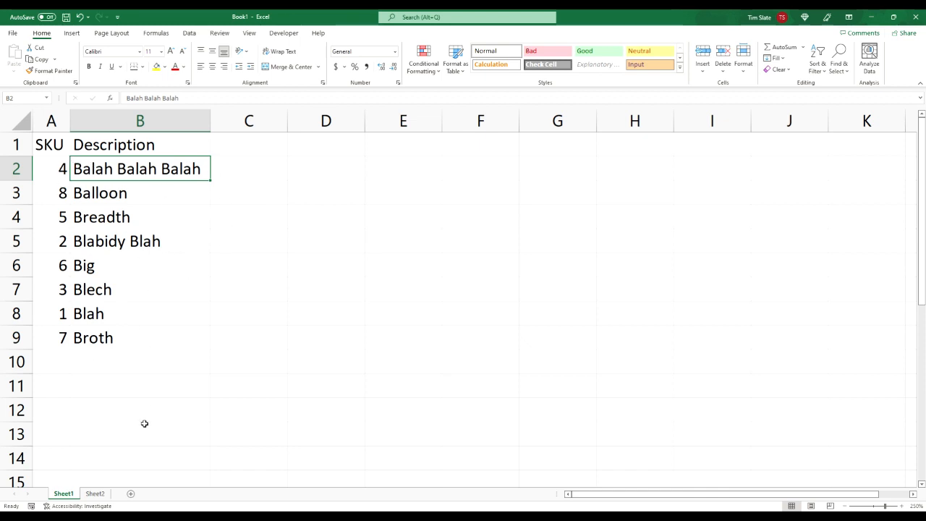
# Magnify Sheet2 to 250% and compare its SKU, Forecast and Cost columns with the SKU list on Sheet1.
pyautogui.click(100, 495)
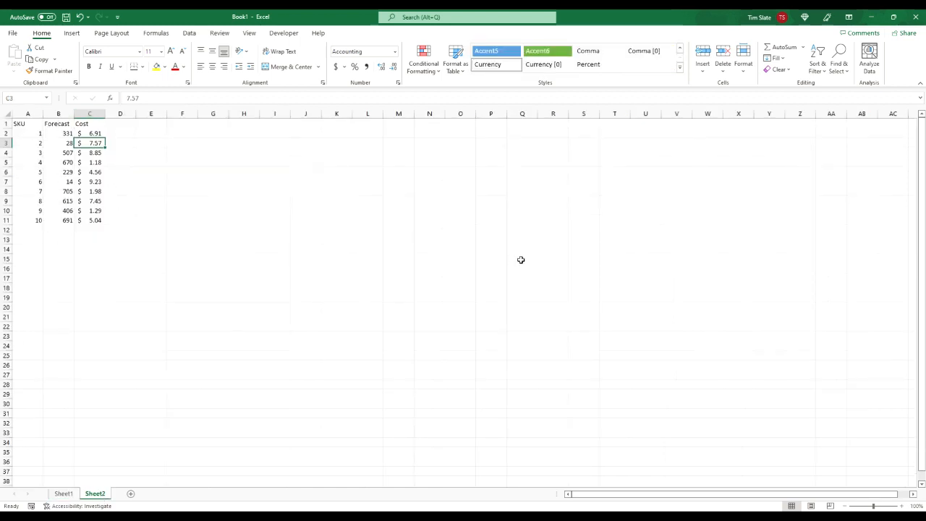
pyautogui.click(902, 506)
pyautogui.click(902, 506)
pyautogui.click(902, 506)
pyautogui.click(902, 506)
pyautogui.click(902, 507)
pyautogui.click(902, 506)
pyautogui.click(902, 506)
pyautogui.click(902, 506)
pyautogui.click(902, 506)
pyautogui.click(902, 506)
pyautogui.click(902, 507)
pyautogui.click(902, 506)
pyautogui.click(902, 506)
pyautogui.click(902, 506)
pyautogui.click(902, 506)
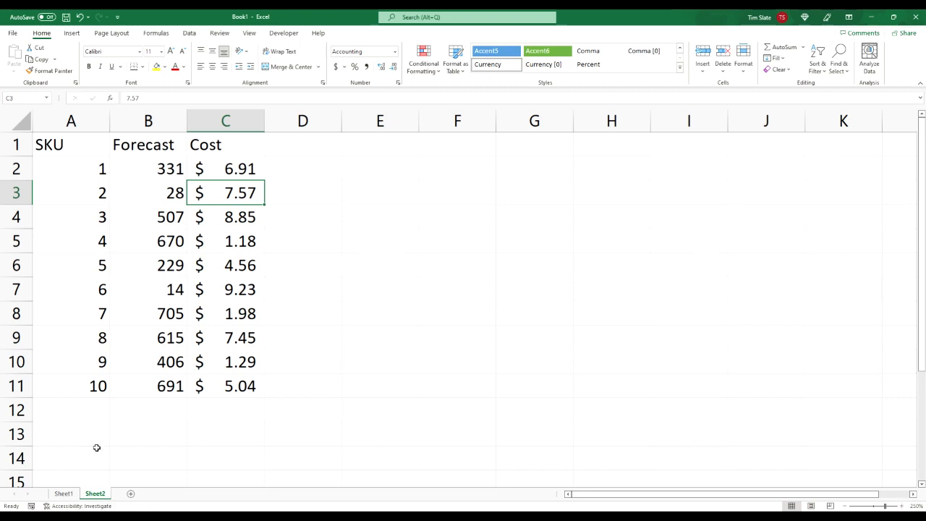
pyautogui.click(64, 493)
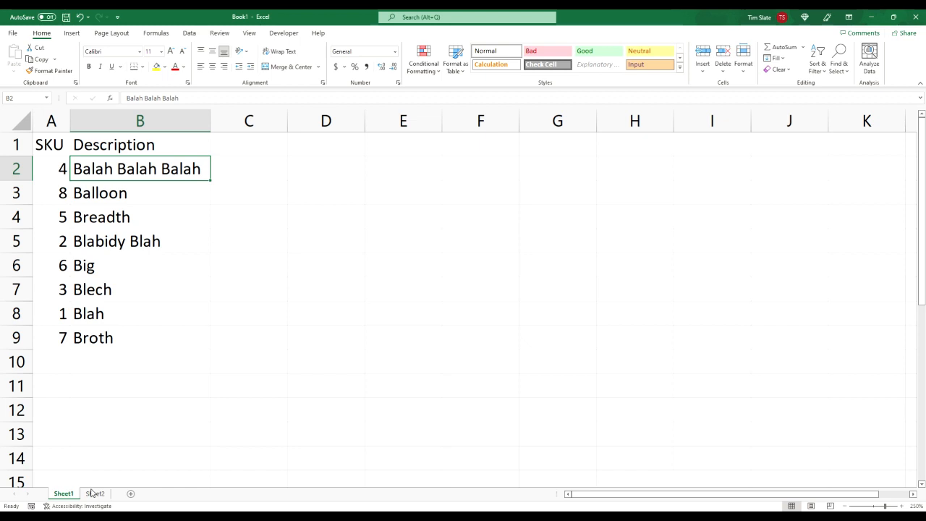
pyautogui.click(98, 495)
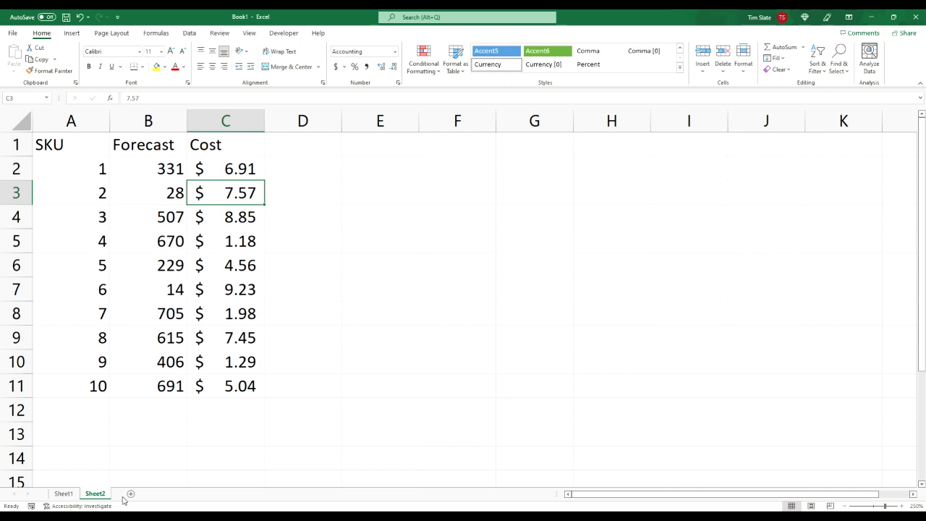
pyautogui.click(130, 493)
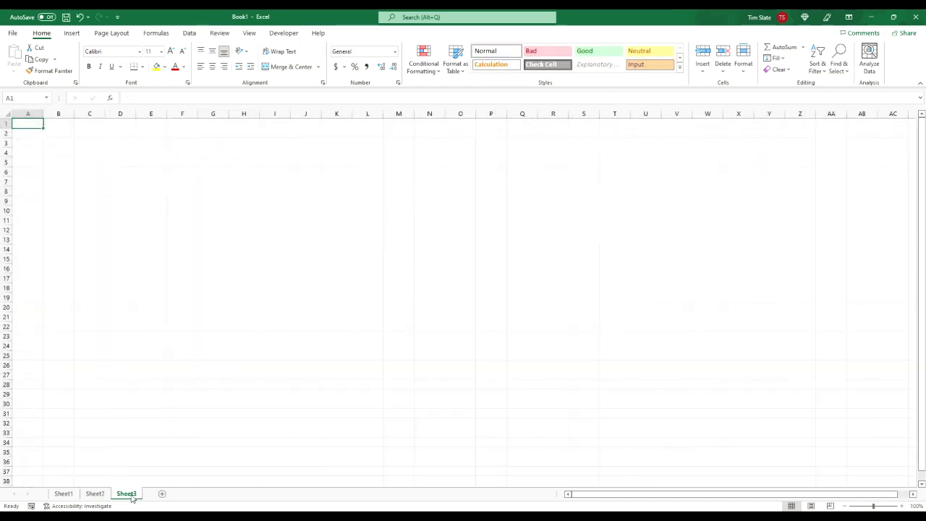
pyautogui.rightClick(130, 495)
pyautogui.click(177, 377)
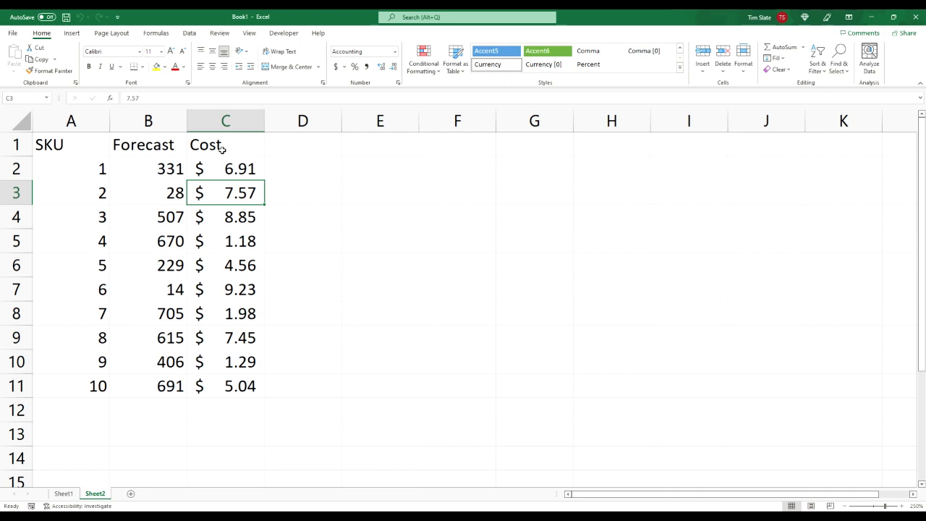
# Add the column headers Forecast in C1 and Cost in D1 on Sheet1.
pyautogui.click(67, 498)
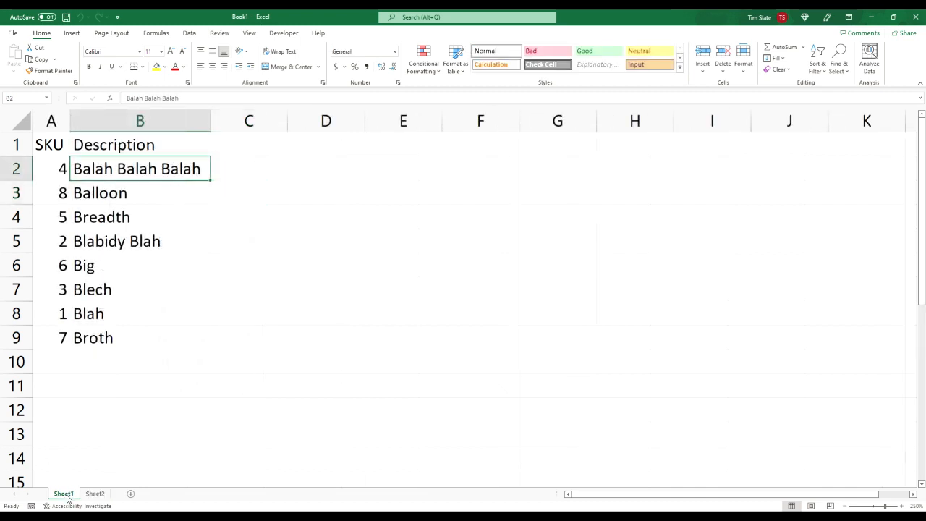
pyautogui.click(256, 141)
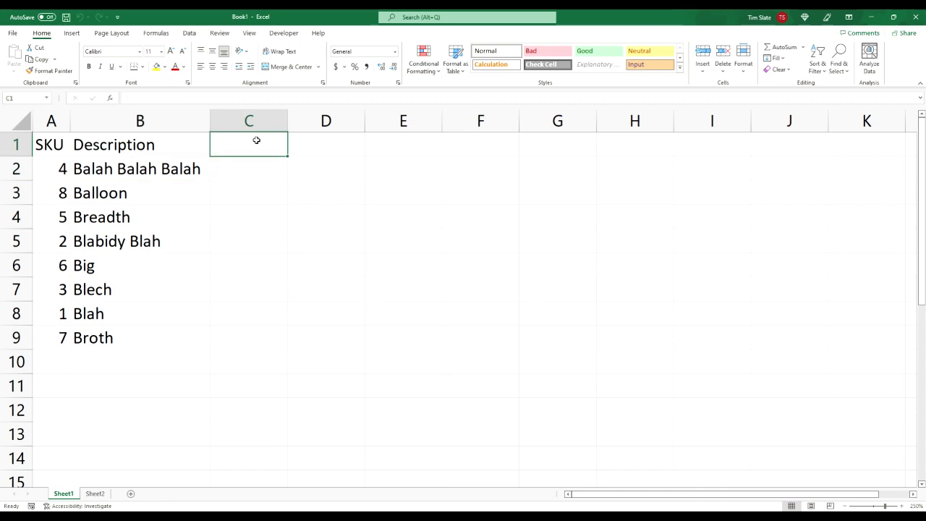
pyautogui.write('Fore')
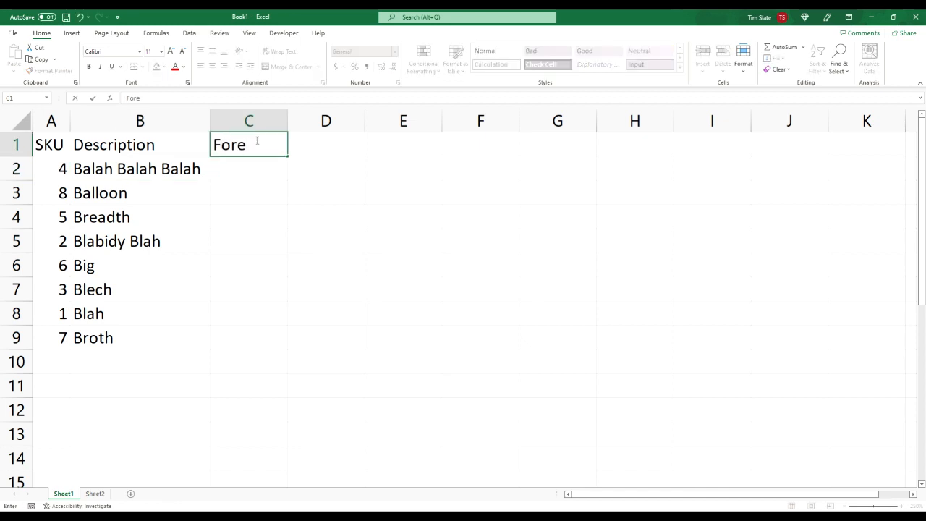
pyautogui.write('cast')
pyautogui.press('Tab')
pyautogui.write('Cost')
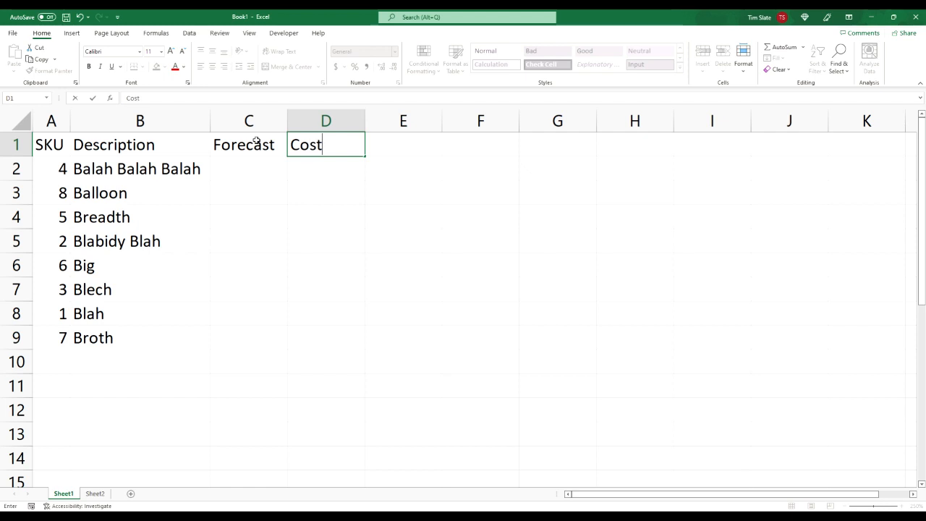
pyautogui.press('Return')
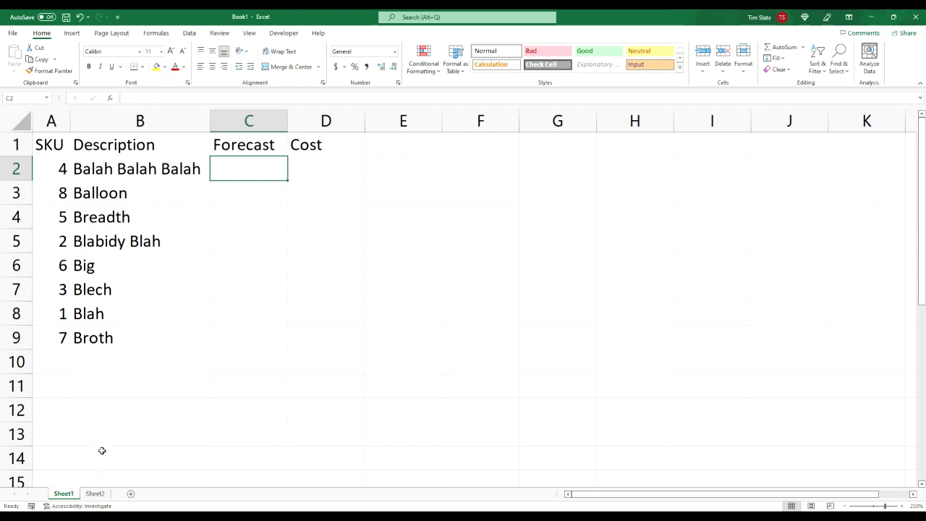
# Start a VLOOKUP formula in Sheet1 cell C2 with the SKU in A2 as the lookup value.
pyautogui.click(95, 493)
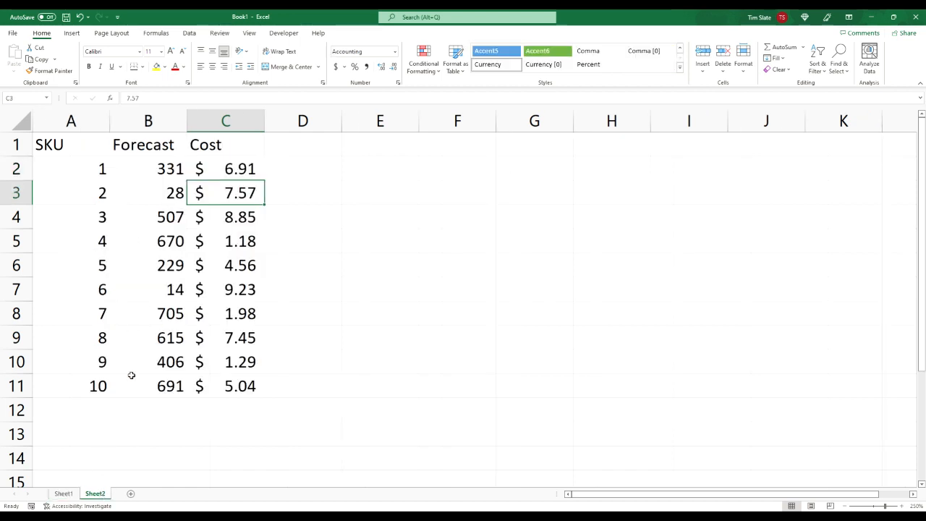
pyautogui.click(64, 495)
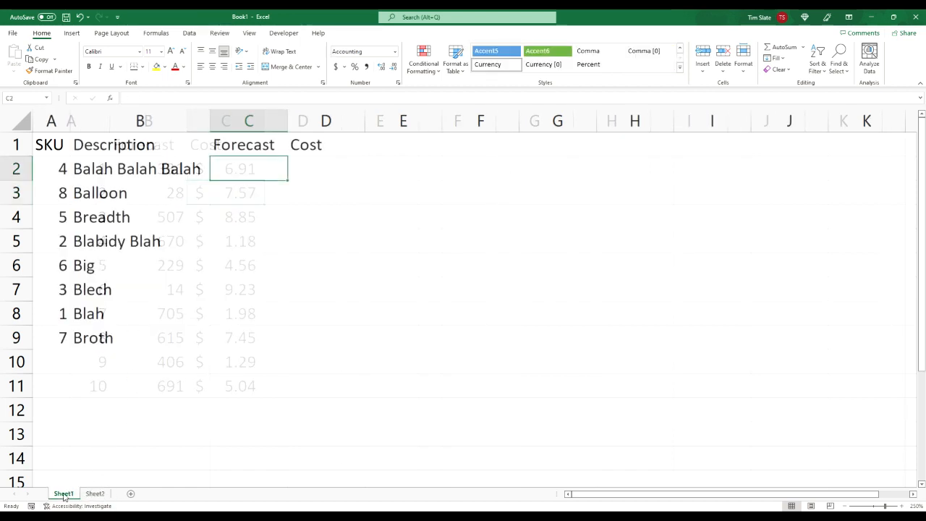
pyautogui.write('=')
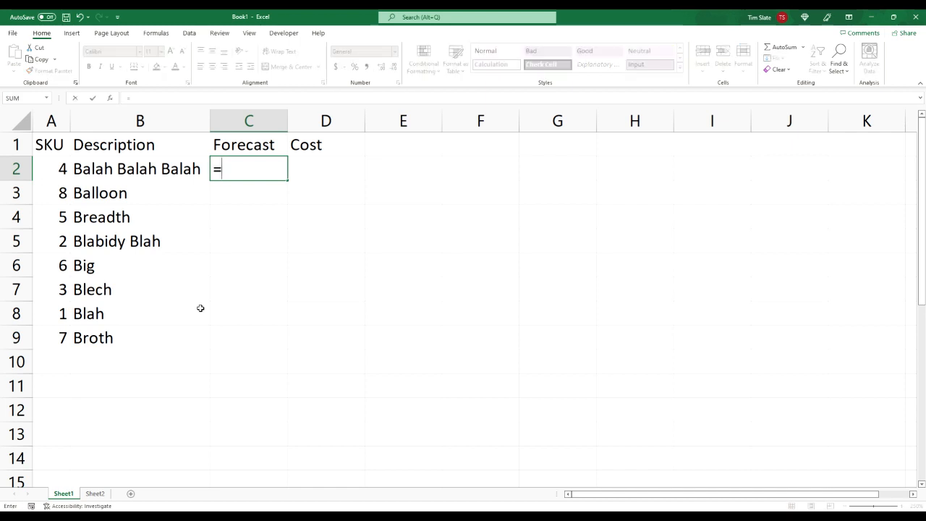
pyautogui.write('vlookup(')
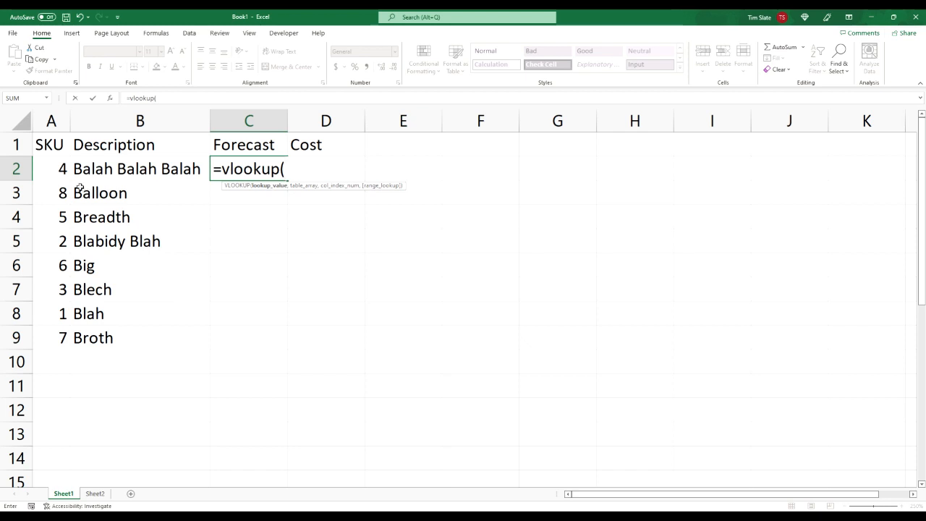
pyautogui.click(62, 168)
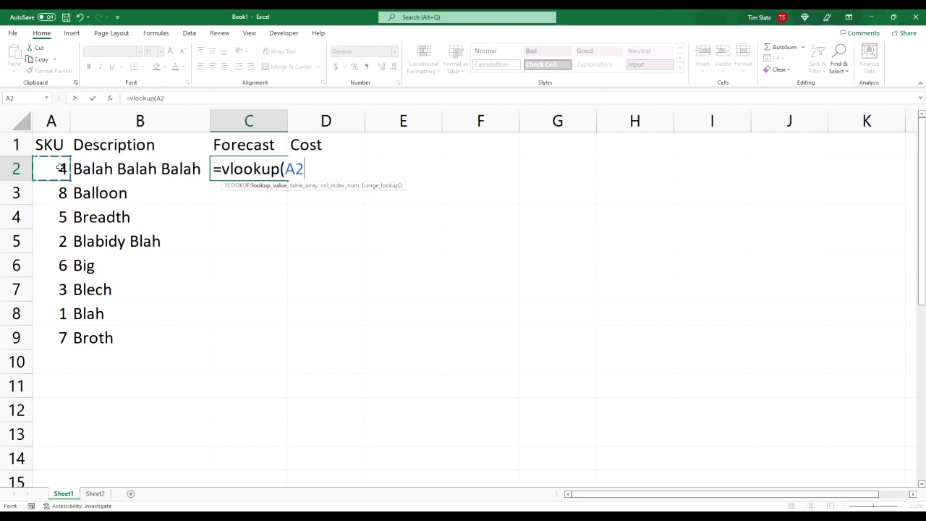
pyautogui.write(',')
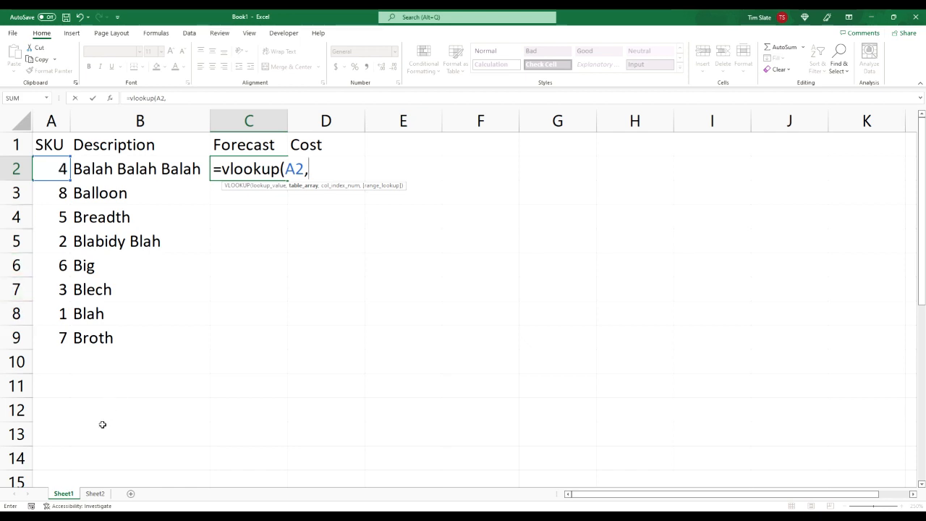
# Complete the C2 VLOOKUP with Sheet2 columns A:B as the table array, column index 2 and FALSE for an exact match.
pyautogui.click(96, 494)
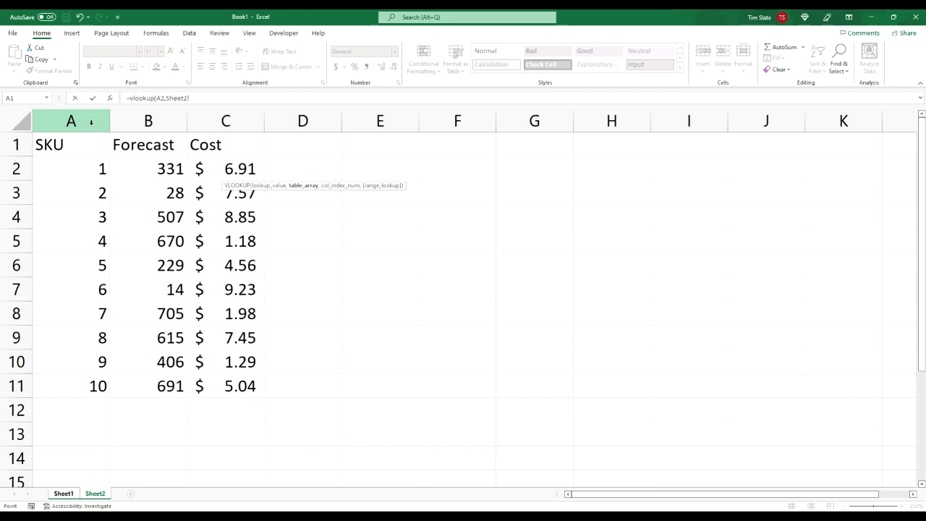
pyautogui.click(91, 122)
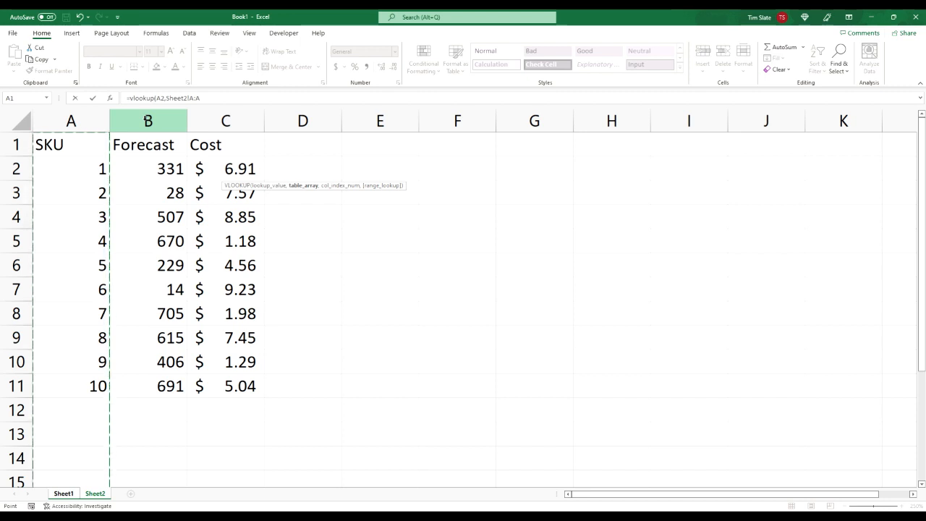
pyautogui.keyDown('shift'); pyautogui.click(148, 121); pyautogui.keyUp('shift')
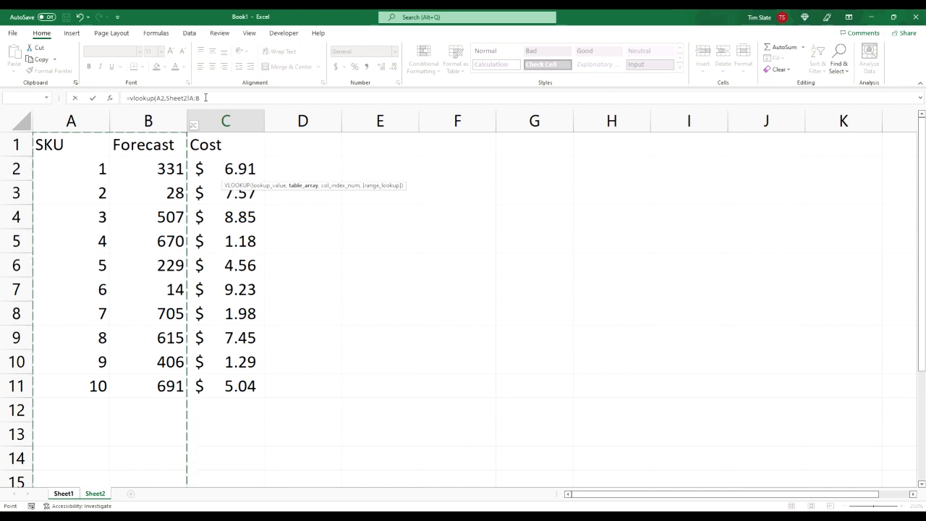
pyautogui.write(',')
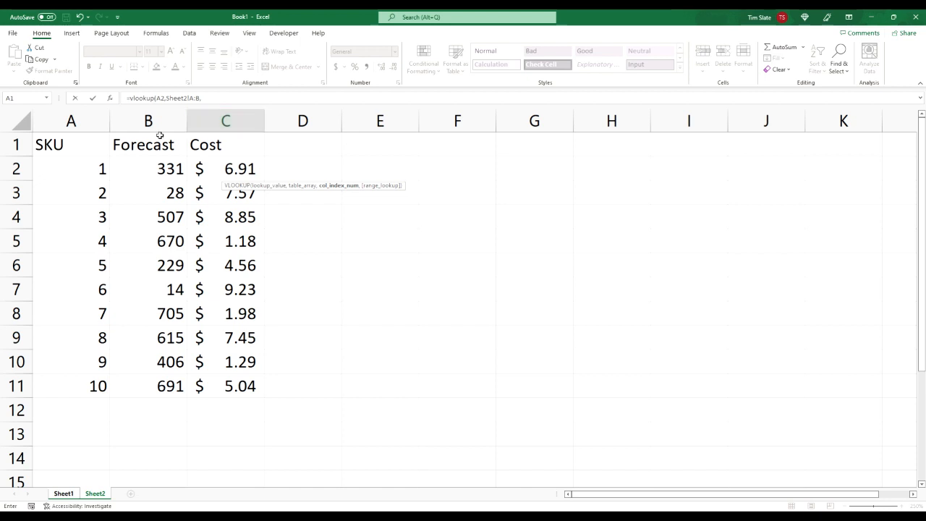
pyautogui.click(236, 96)
pyautogui.write('2')
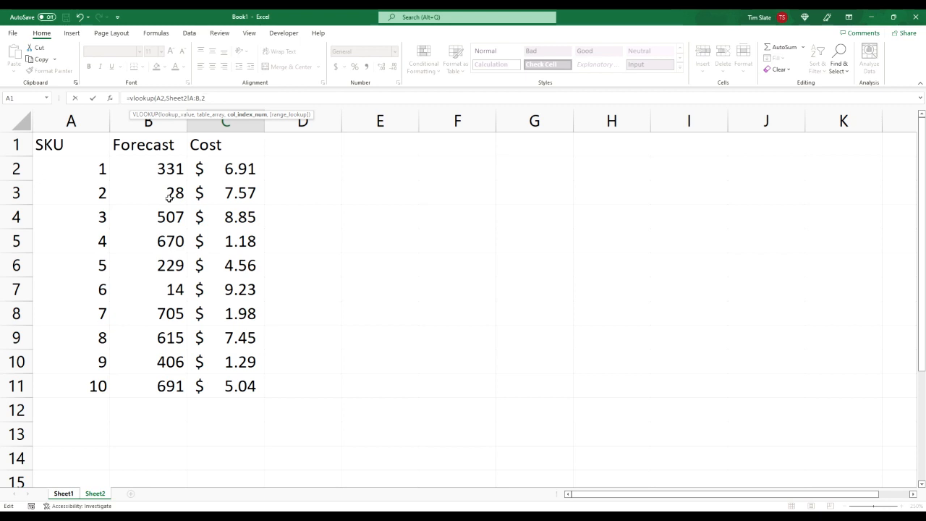
pyautogui.write(',')
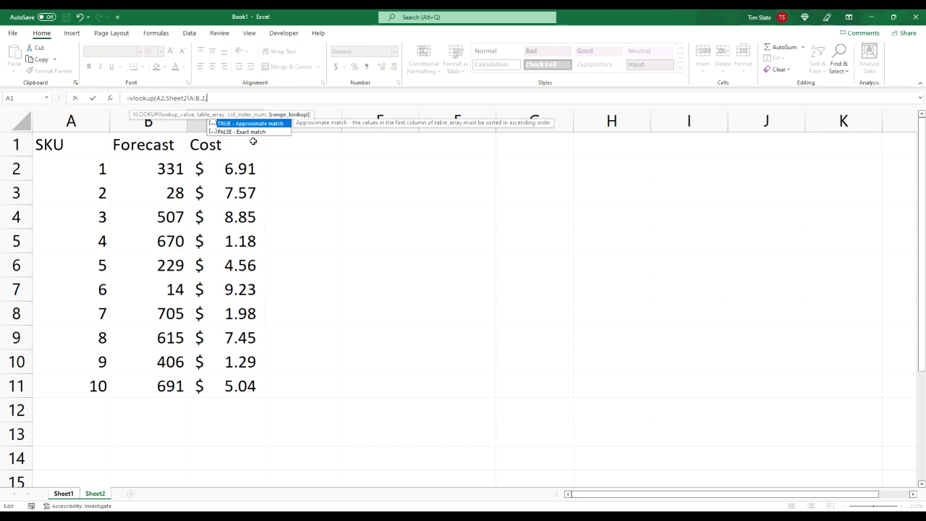
pyautogui.write('false)')
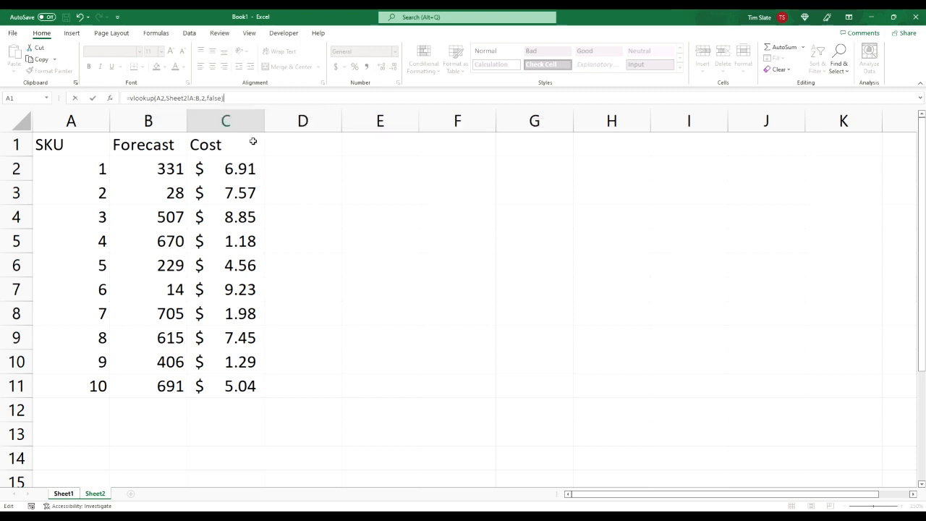
pyautogui.press('Return')
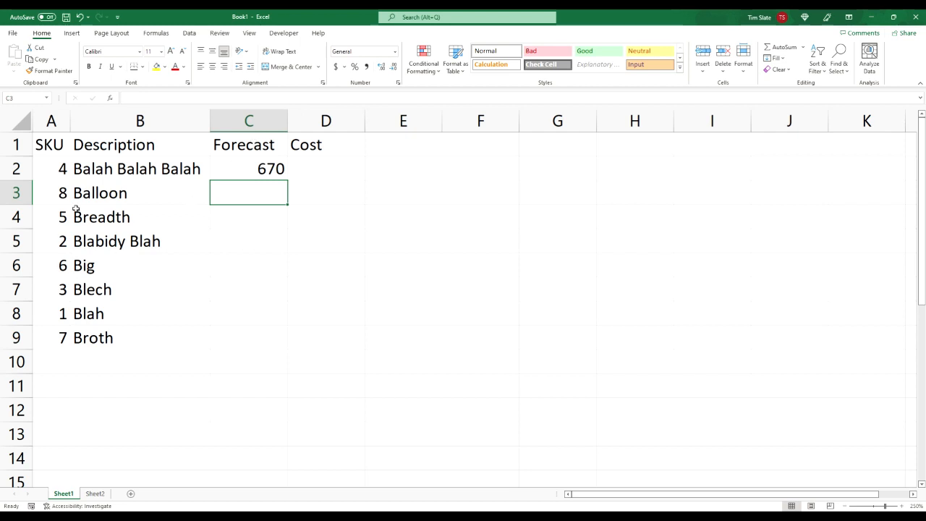
# Check the forecast returned in C2 against the SKU 4 row on Sheet2.
pyautogui.click(95, 493)
pyautogui.click(169, 248)
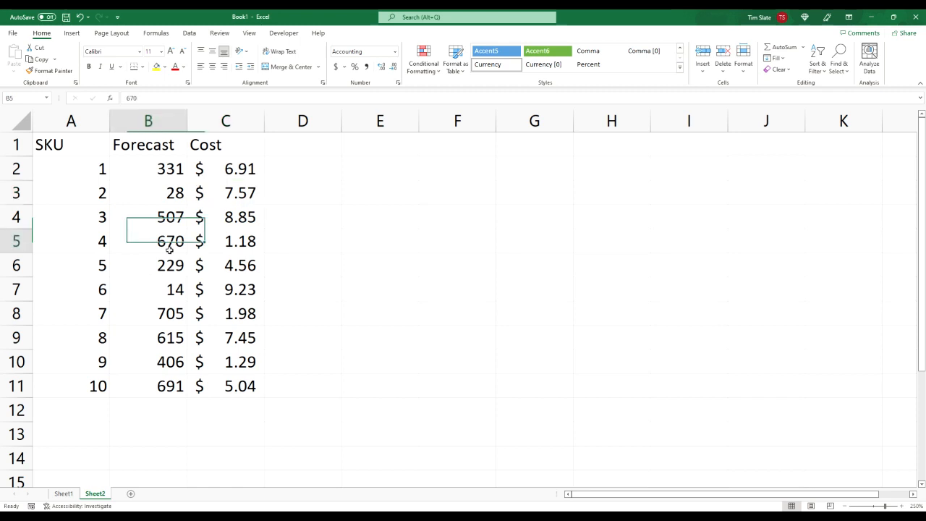
pyautogui.click(63, 493)
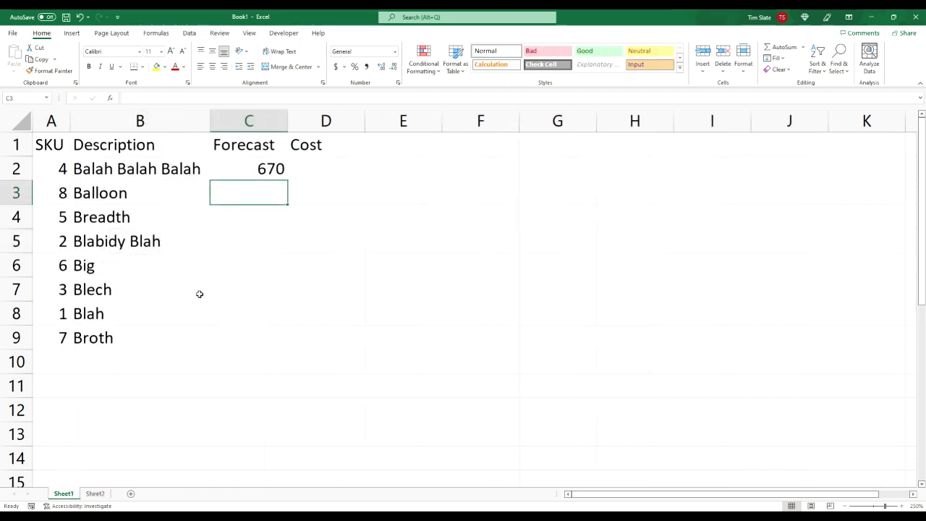
# Copy the VLOOKUP formula from C2 down the Forecast column through C9.
pyautogui.click(263, 171)
pyautogui.hotkey('ctrl', 'c')
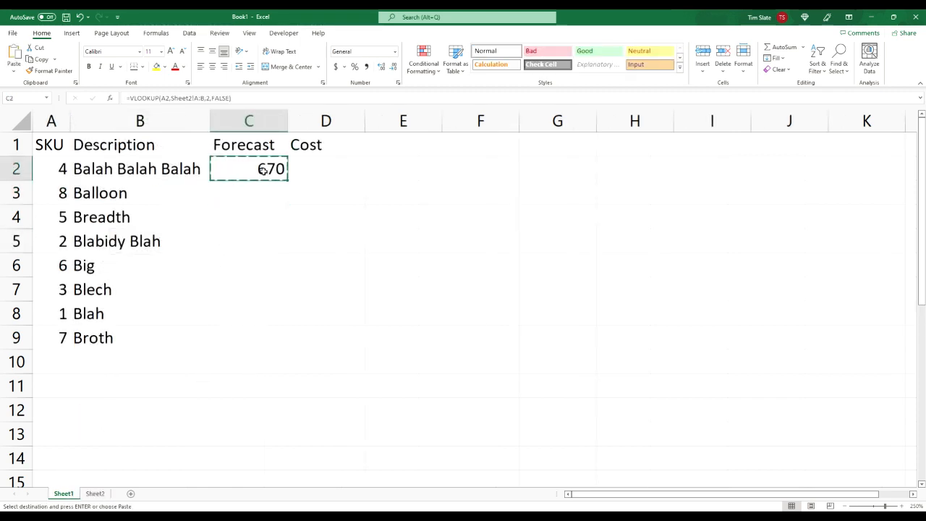
pyautogui.hotkey('shift', 'Down')
pyautogui.hotkey('shift', 'Down')
pyautogui.hotkey('shift', 'Down')
pyautogui.hotkey('shift', 'Down')
pyautogui.hotkey('shift', 'Down')
pyautogui.hotkey('shift', 'Down')
pyautogui.hotkey('shift', 'Down')
pyautogui.hotkey('shift', 'Down')
pyautogui.hotkey('shift', 'Down')
pyautogui.hotkey('shift', 'Down')
pyautogui.hotkey('shift', 'Up')
pyautogui.hotkey('shift', 'Up')
pyautogui.hotkey('shift', 'Up')
pyautogui.hotkey('shift', 'Up')
pyautogui.hotkey('shift', 'Down')
pyautogui.press('Return')
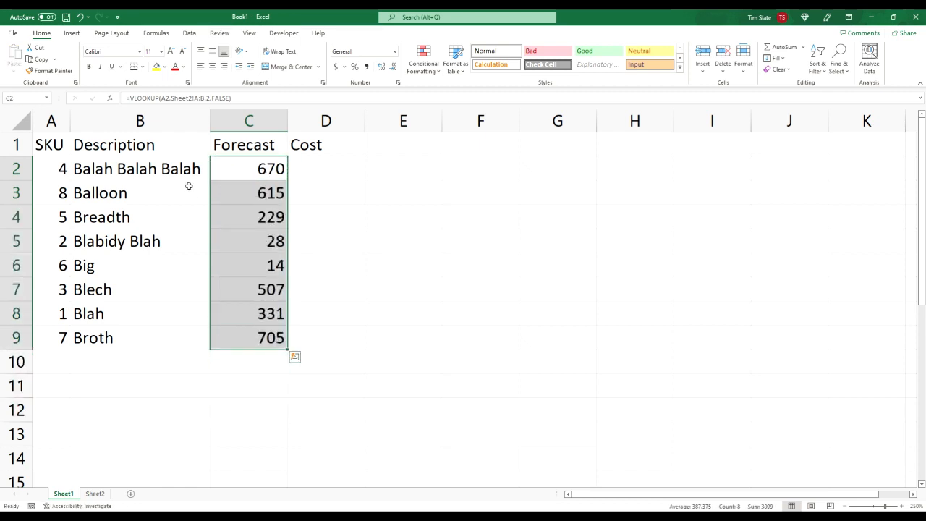
# Check the forecast in C5 against the SKU 2 row on Sheet2 and review the lookup value and table array in its formula.
pyautogui.click(239, 187)
pyautogui.click(251, 239)
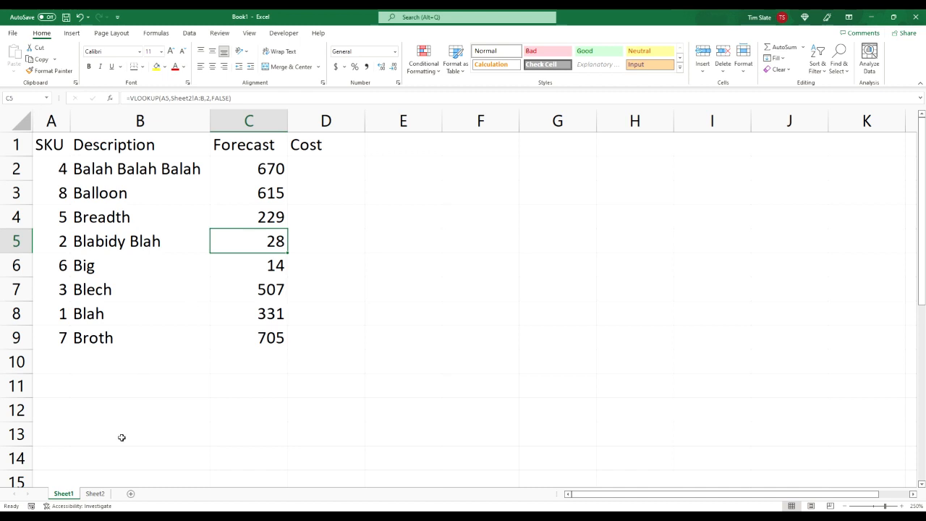
pyautogui.click(94, 493)
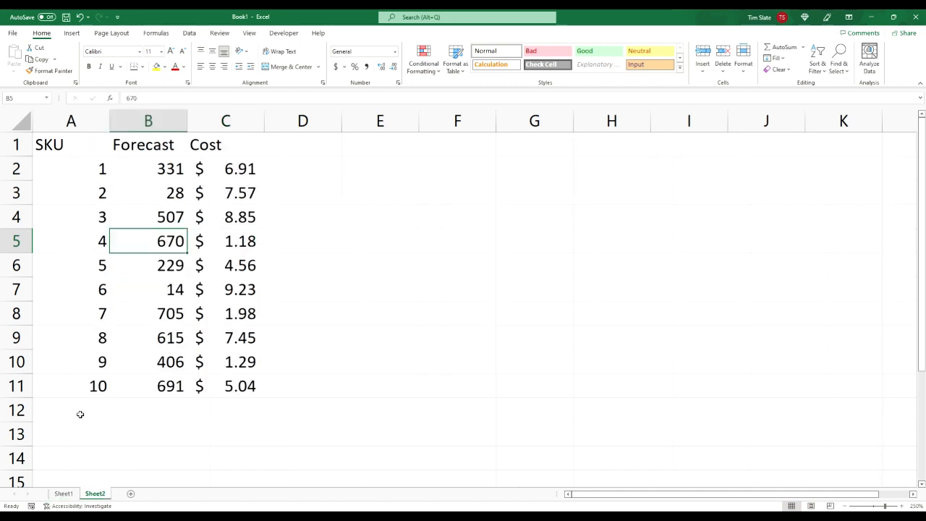
pyautogui.click(64, 493)
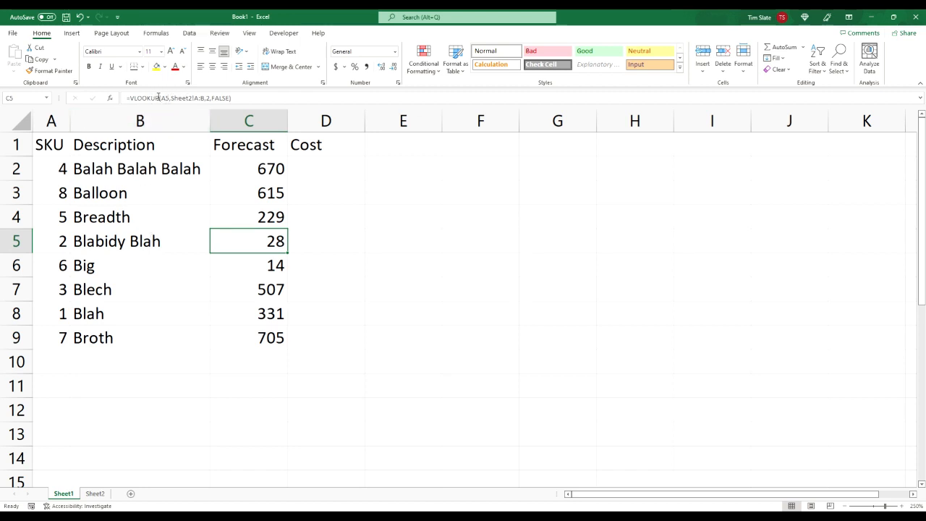
pyautogui.click(62, 246)
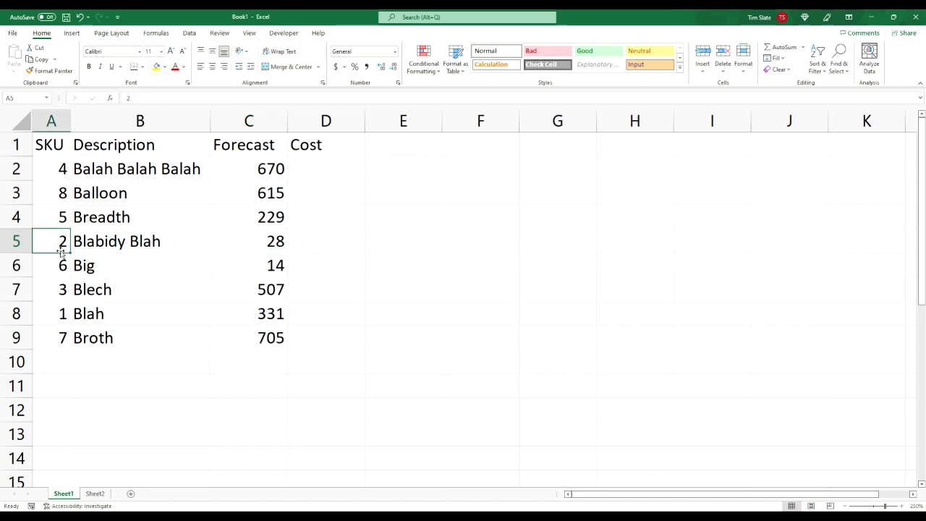
pyautogui.click(254, 234)
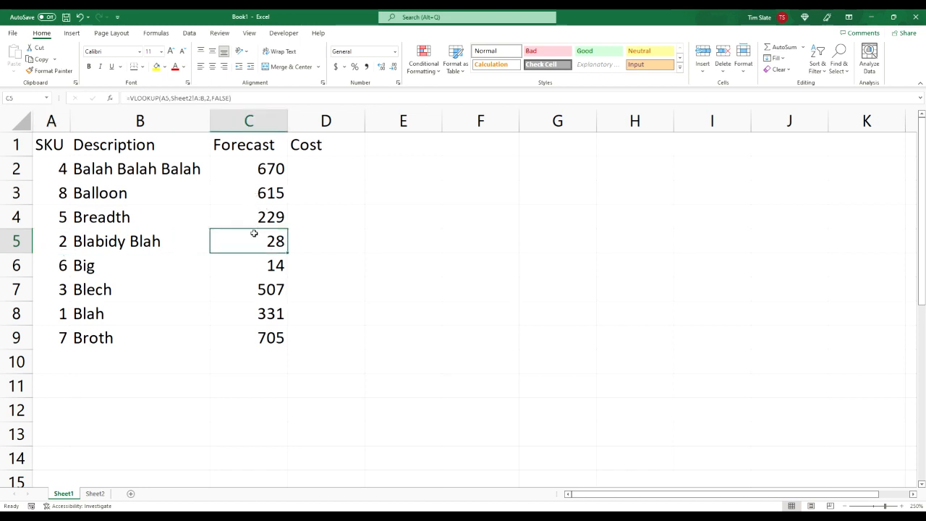
pyautogui.moveTo(171, 97); pyautogui.dragTo(202, 102)
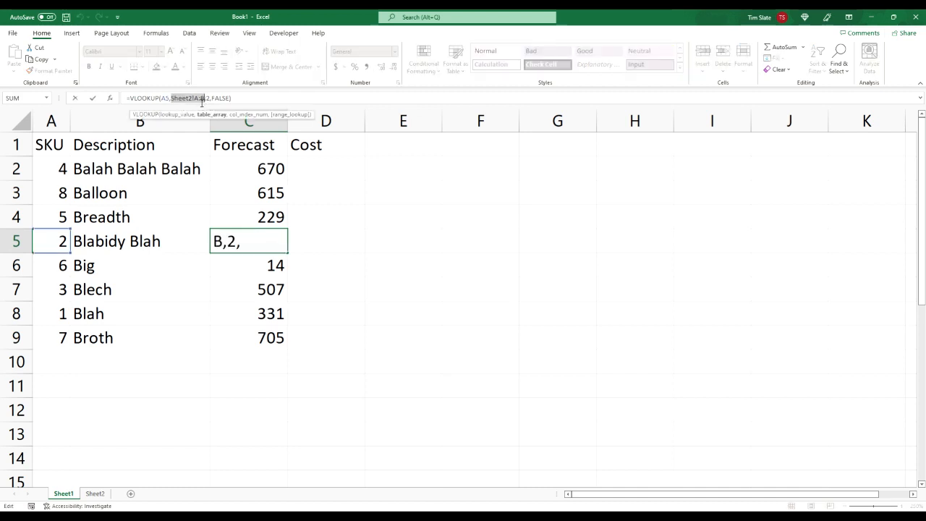
pyautogui.click(209, 99)
pyautogui.click(266, 164)
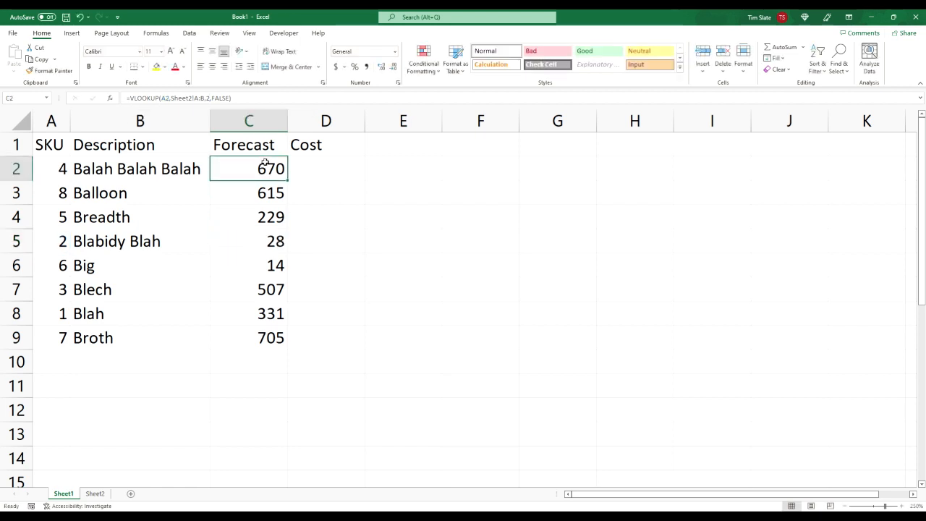
# Start a VLOOKUP formula in Sheet1 cell D2 under Cost with the SKU in A2 as the lookup value.
pyautogui.click(312, 173)
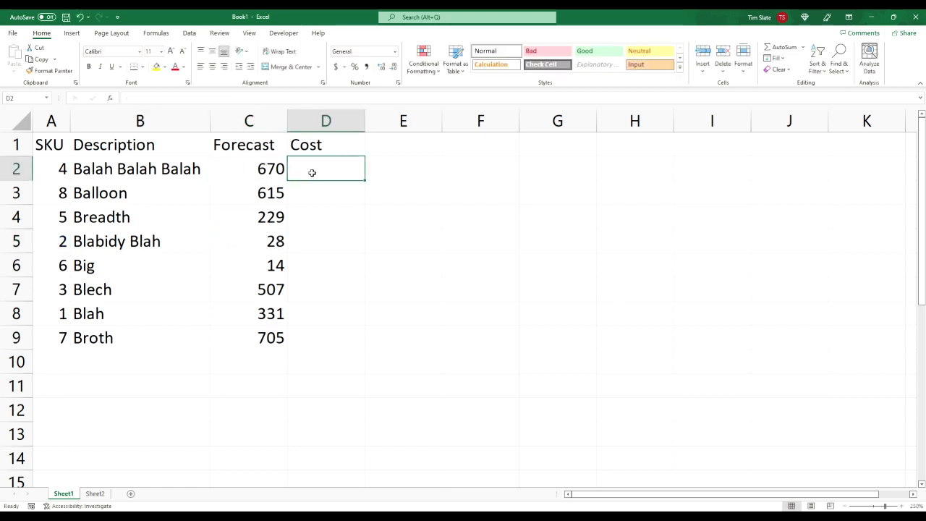
pyautogui.write('=vlooup')
pyautogui.press('BackSpace')
pyautogui.press('BackSpace')
pyautogui.write('up')
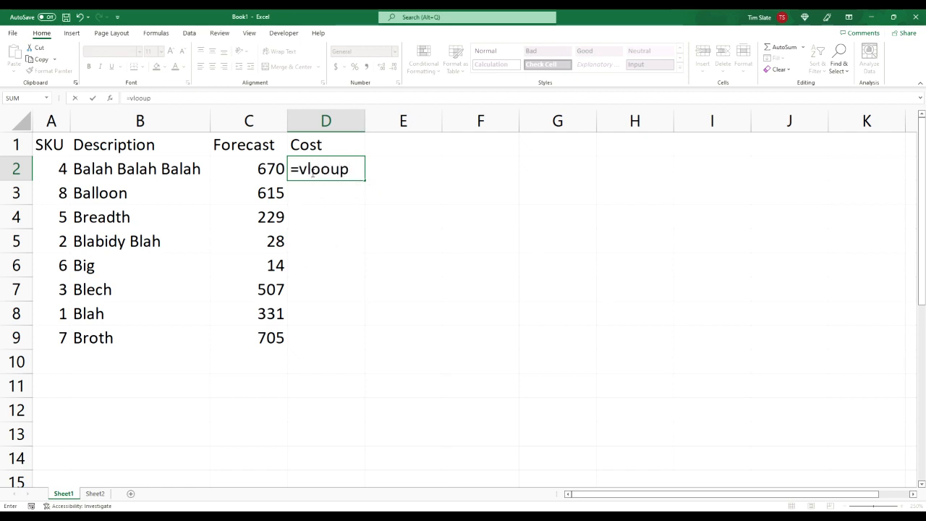
pyautogui.press('BackSpace')
pyautogui.press('BackSpace')
pyautogui.write('k')
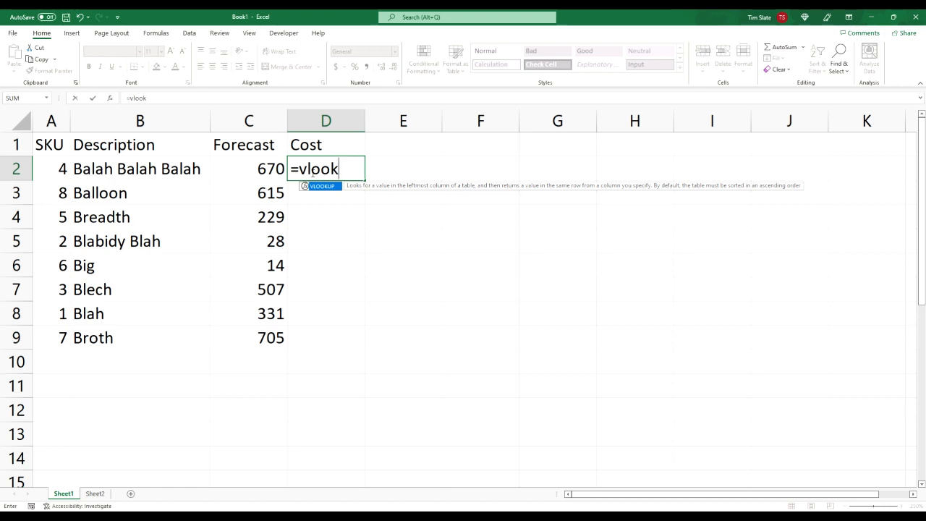
pyautogui.press('Tab')
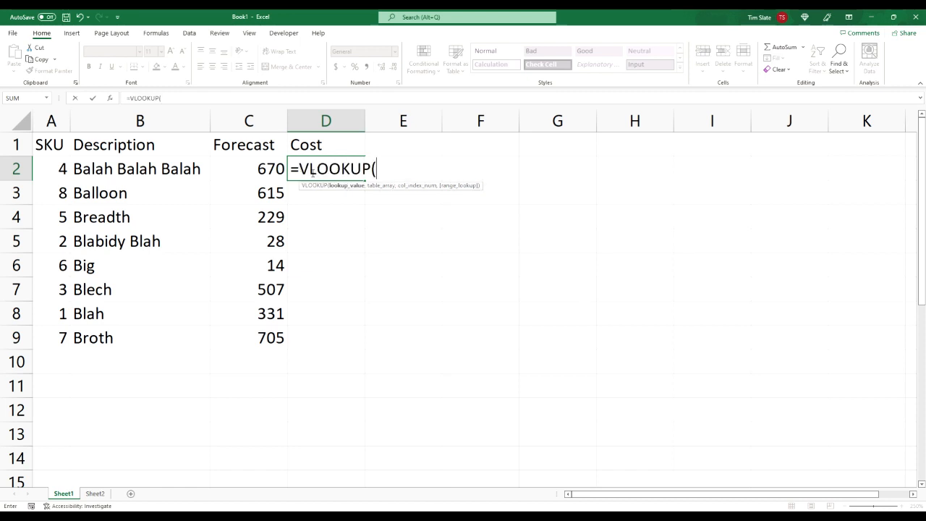
pyautogui.click(52, 170)
pyautogui.write(',')
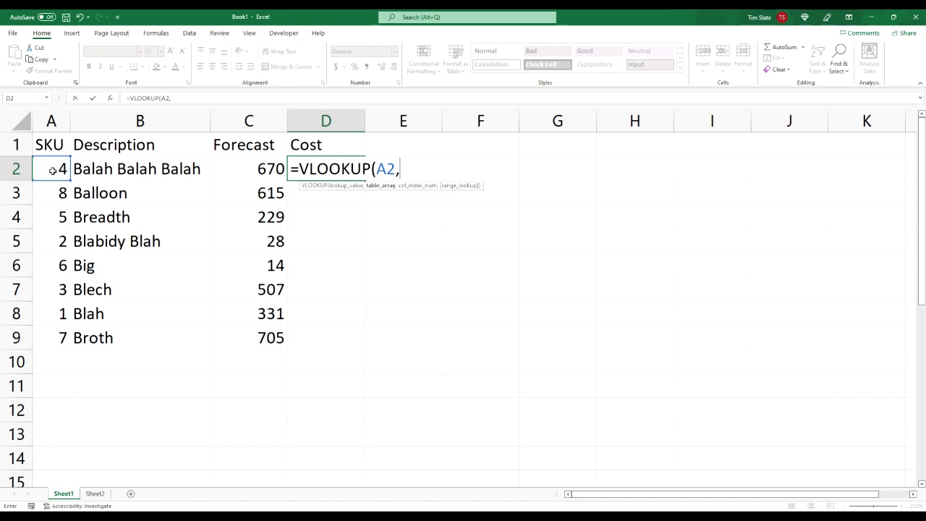
# Set the table array of the D2 VLOOKUP to columns A:D on Sheet2.
pyautogui.click(95, 493)
pyautogui.click(94, 114)
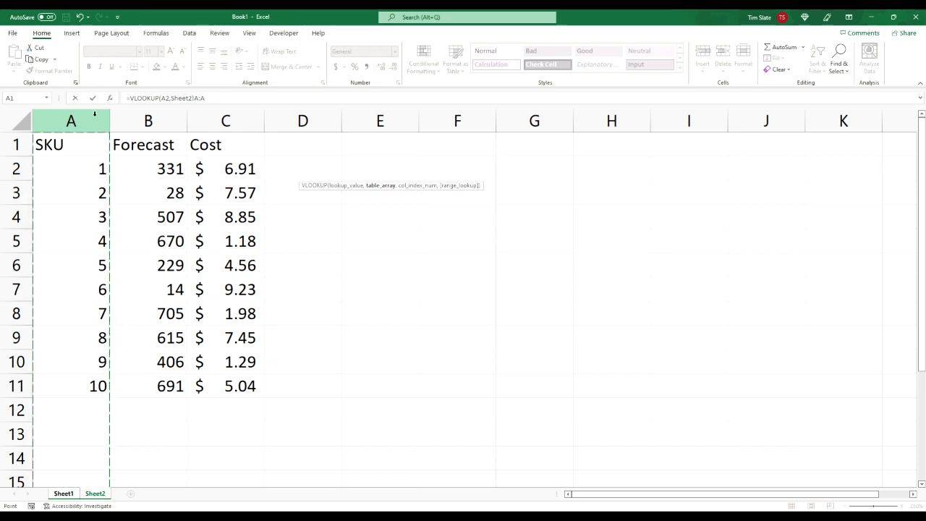
pyautogui.moveTo(94, 113); pyautogui.dragTo(220, 117)
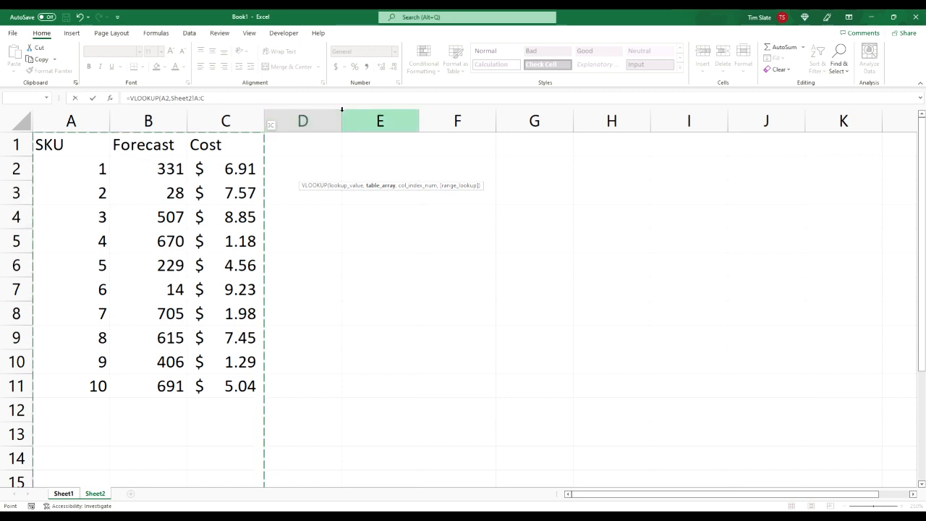
pyautogui.keyDown('shift'); pyautogui.click(430, 120); pyautogui.keyUp('shift')
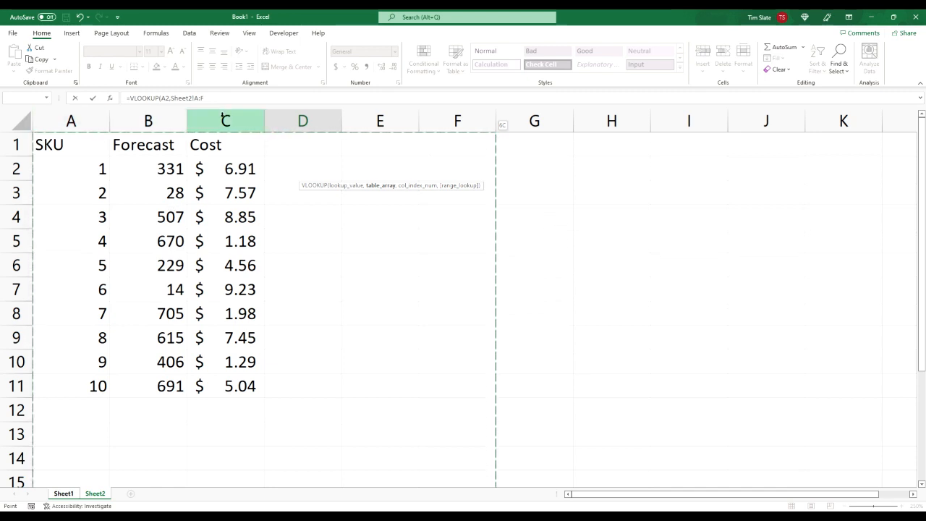
pyautogui.click(224, 121)
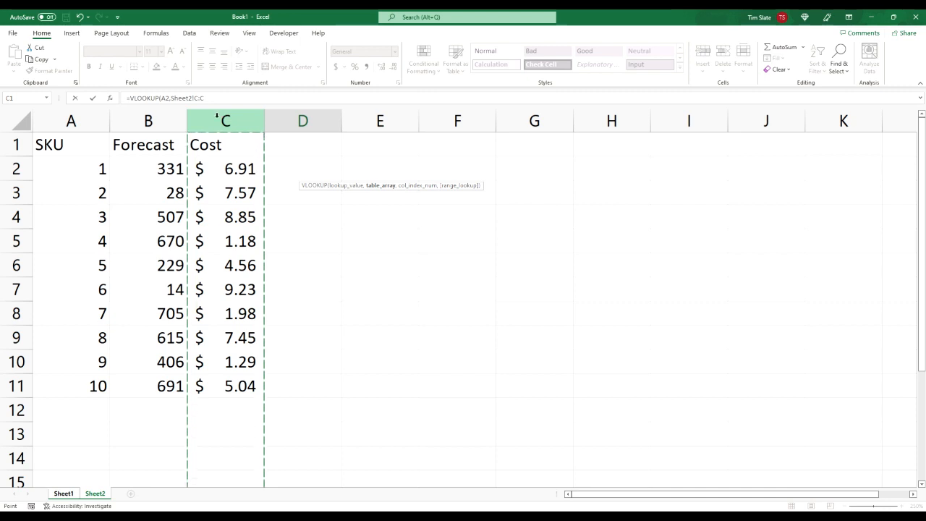
pyautogui.click(87, 121)
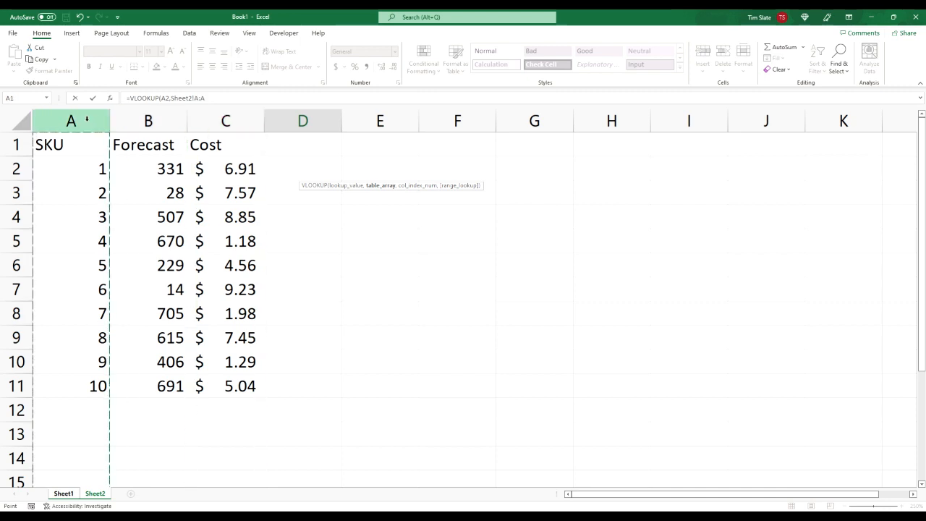
pyautogui.keyDown('shift'); pyautogui.click(317, 123); pyautogui.keyUp('shift')
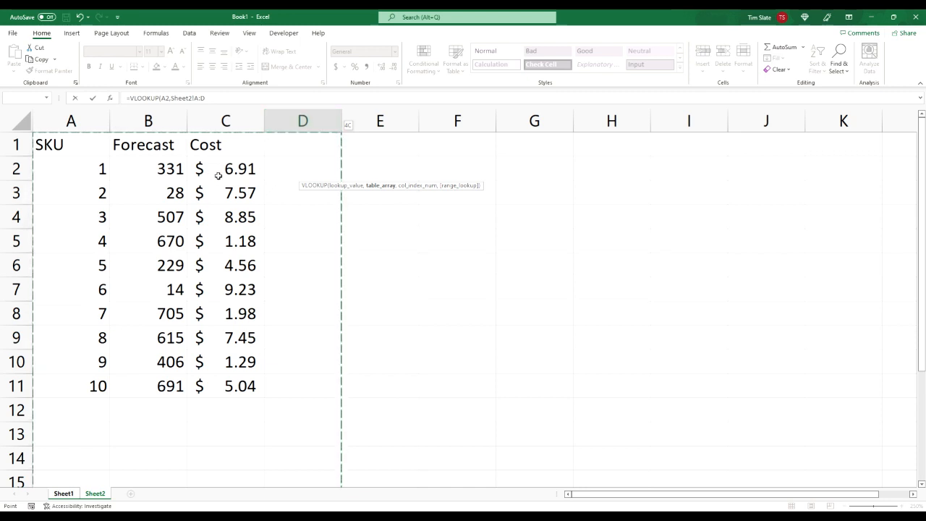
pyautogui.write(',')
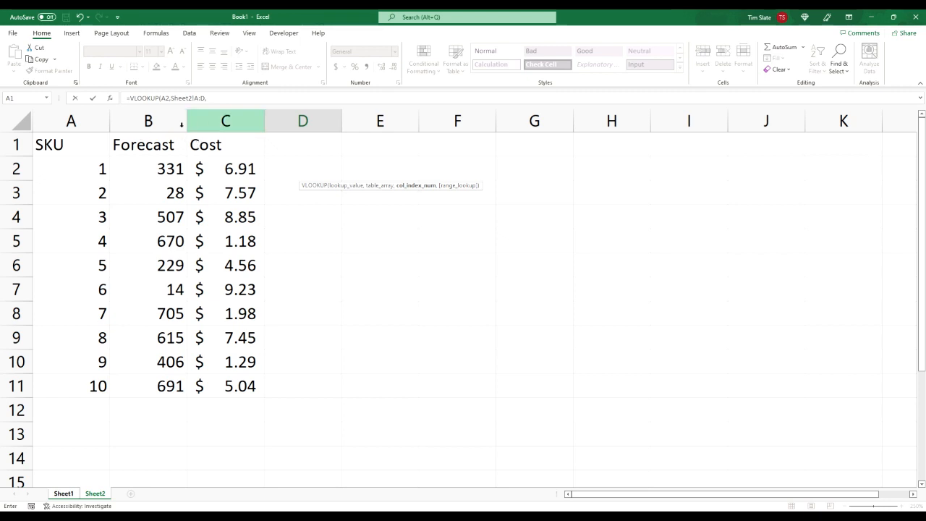
# Complete the D2 VLOOKUP with column index 3 and FALSE, and compare the returned cost with the SKU 4 row on Sheet2.
pyautogui.click(236, 99)
pyautogui.write('3,')
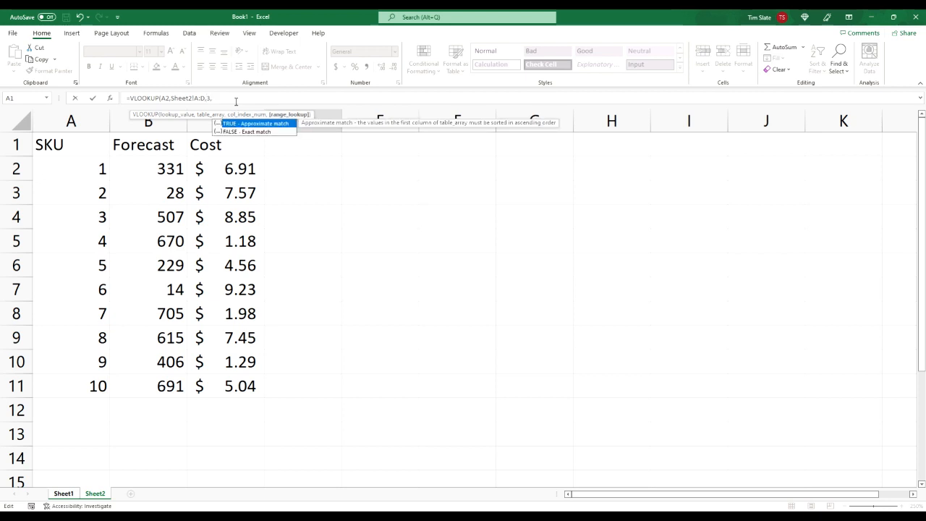
pyautogui.write('false)')
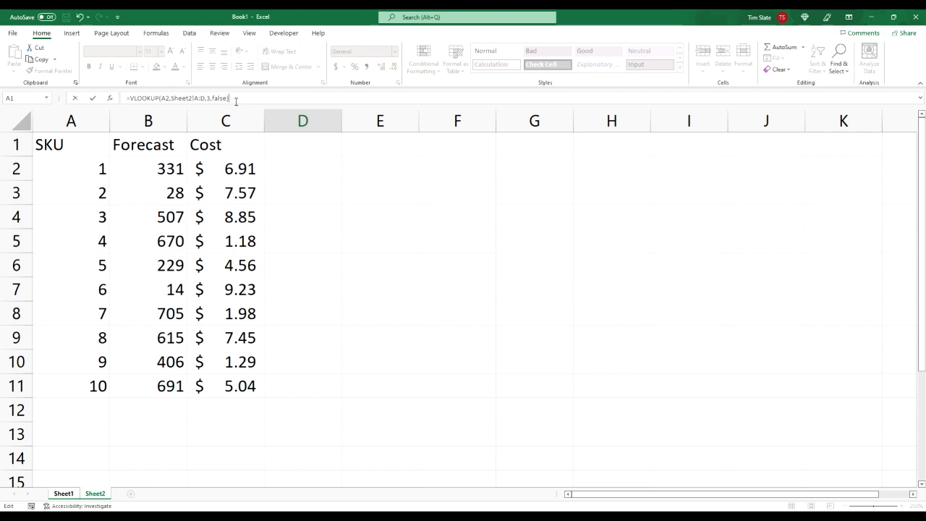
pyautogui.press('Return')
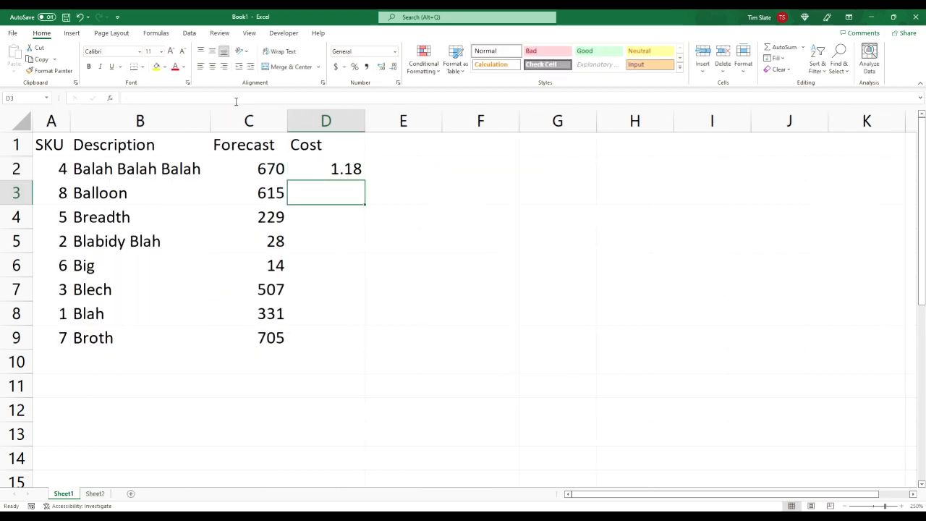
pyautogui.click(95, 493)
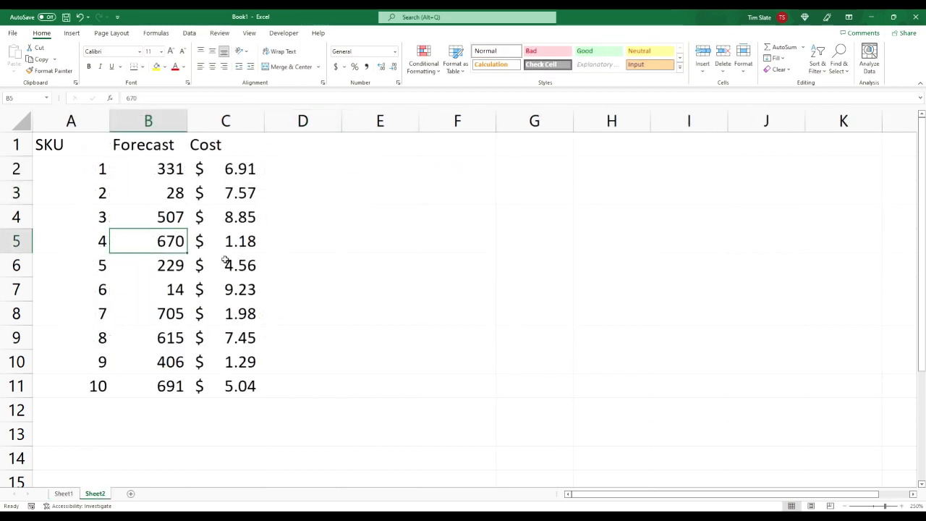
pyautogui.click(64, 493)
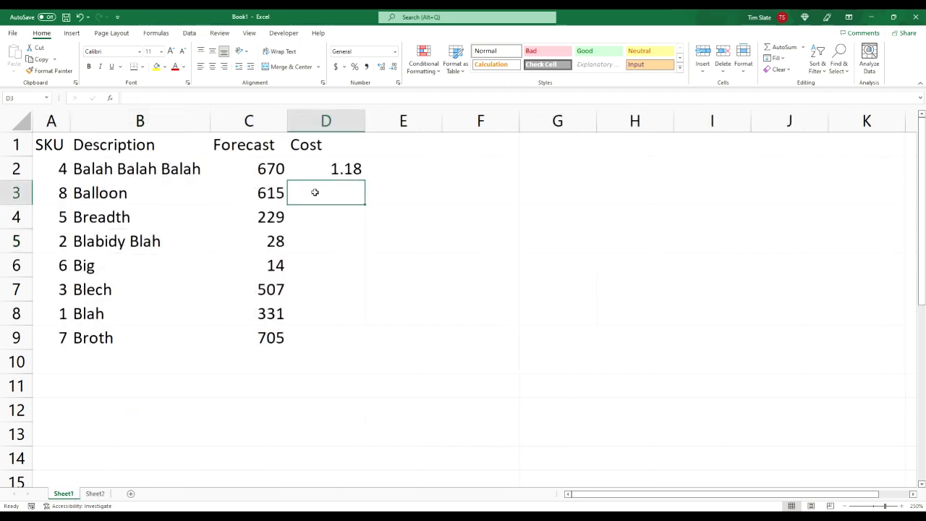
# Copy the VLOOKUP formula from D2 down the Cost column through D9.
pyautogui.click(330, 171)
pyautogui.hotkey('ctrl', 'c')
pyautogui.hotkey('shift', 'Down')
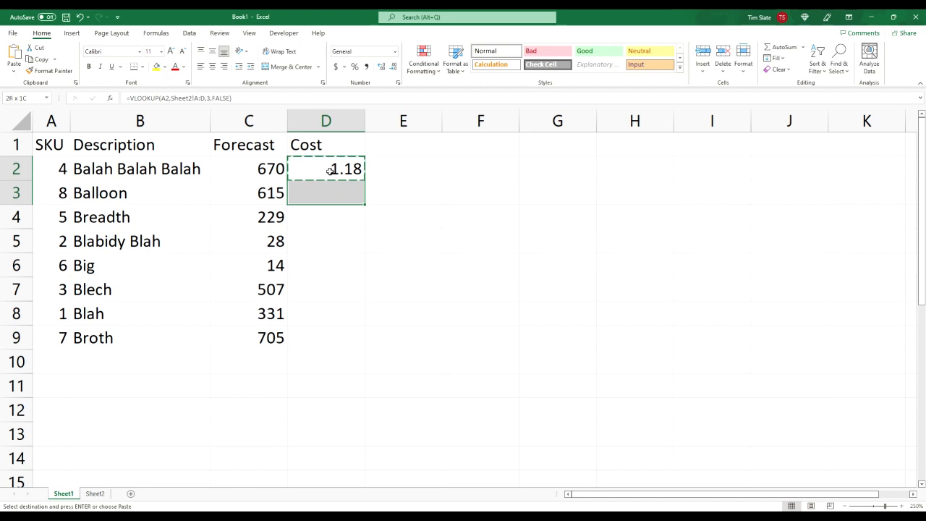
pyautogui.hotkey('shift', 'Down')
pyautogui.hotkey('shift', 'Down')
pyautogui.hotkey('shift', 'Down')
pyautogui.hotkey('shift', 'Down')
pyautogui.hotkey('shift', 'Down')
pyautogui.hotkey('shift', 'Down')
pyautogui.press('Return')
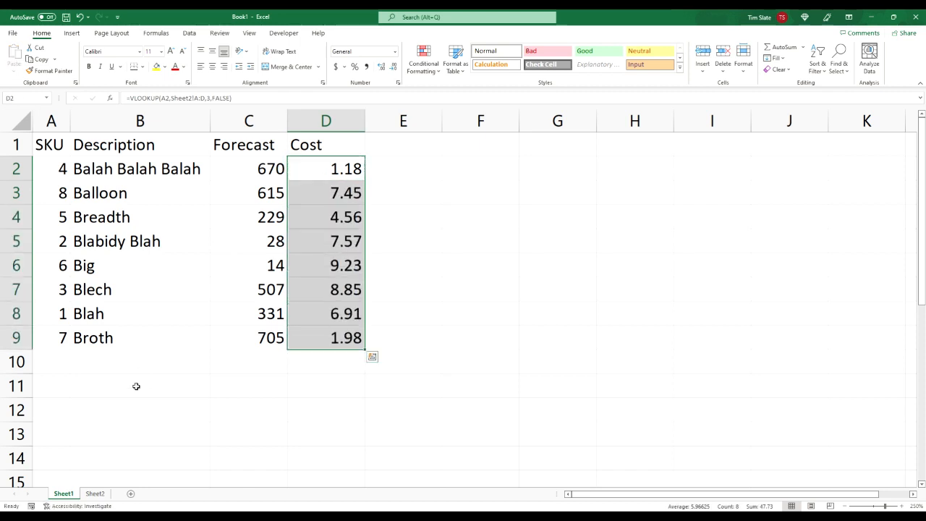
# Insert a blank column before the SKU column on Sheet2 and inspect the table array in the D2 formula on Sheet1.
pyautogui.click(101, 493)
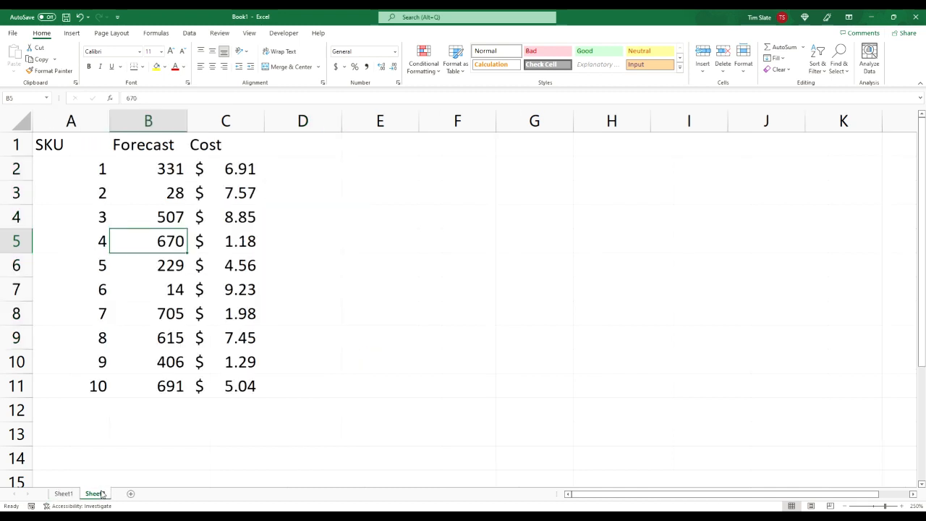
pyautogui.rightClick(91, 126)
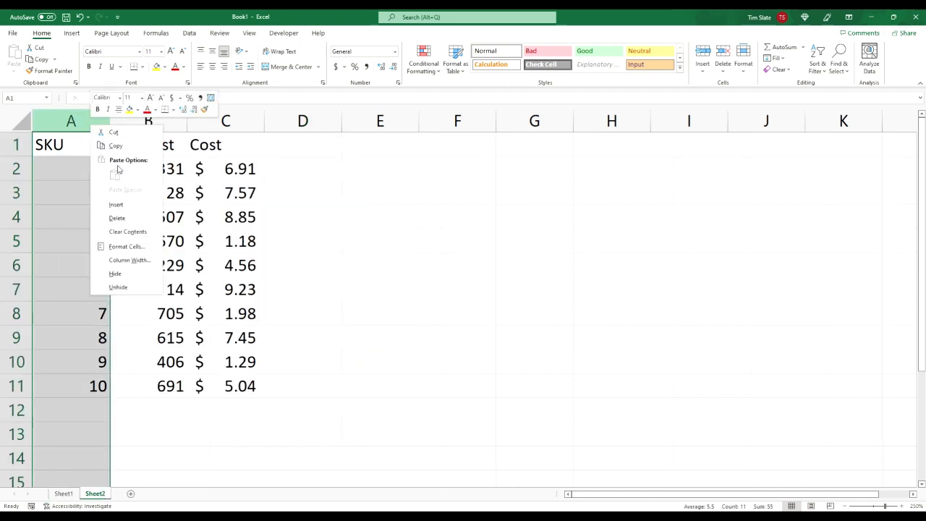
pyautogui.click(122, 205)
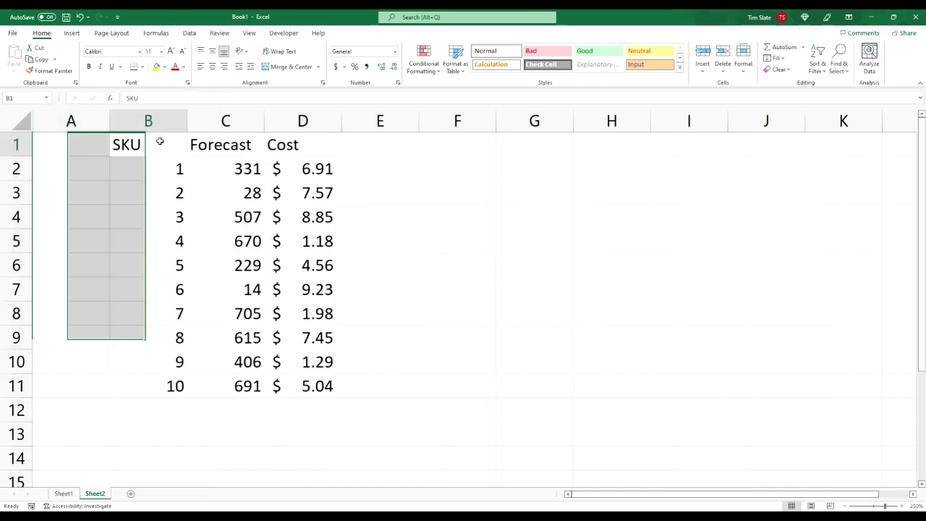
pyautogui.click(161, 142)
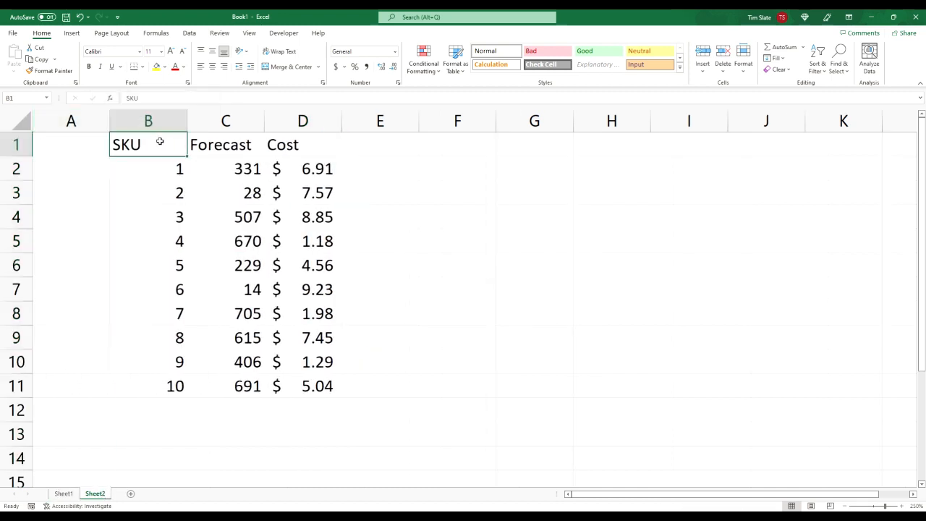
pyautogui.click(64, 494)
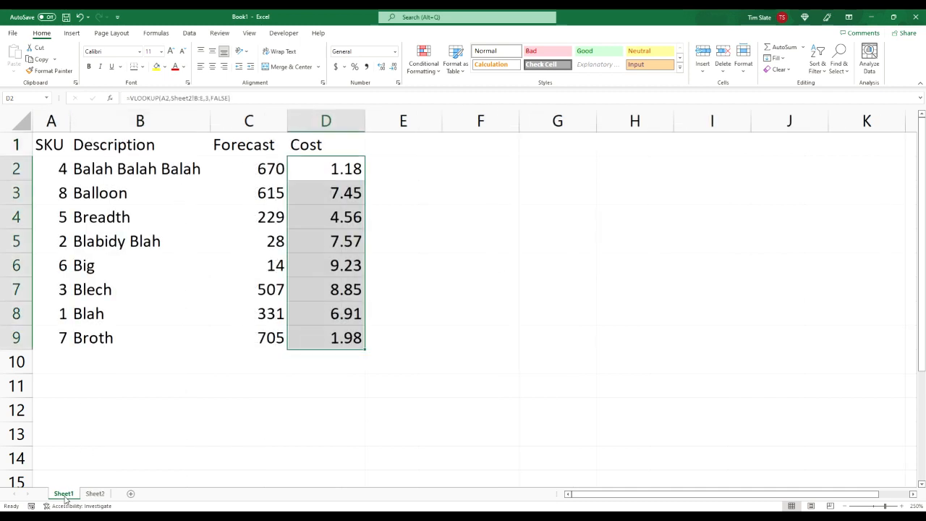
pyautogui.click(332, 160)
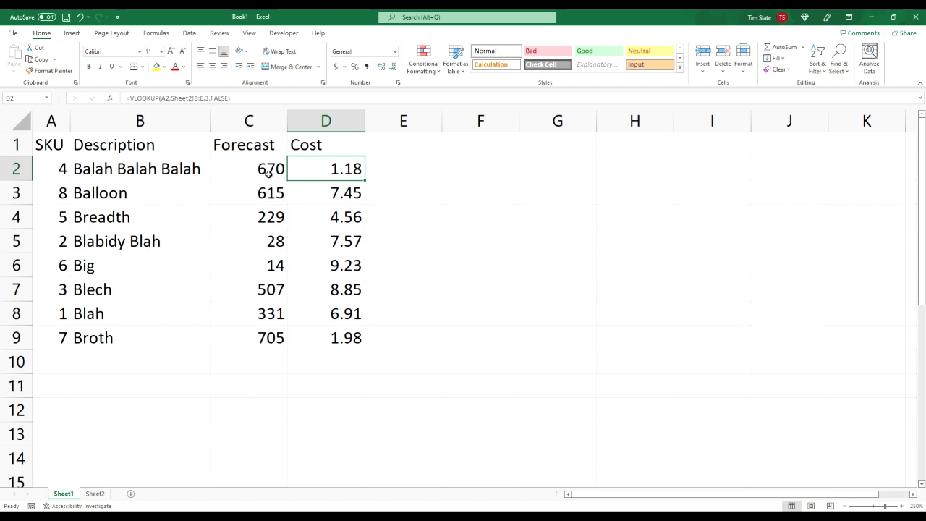
# Change the SKU for Blabidy Blah in A5 of Sheet1 to 2.2.
pyautogui.click(51, 243)
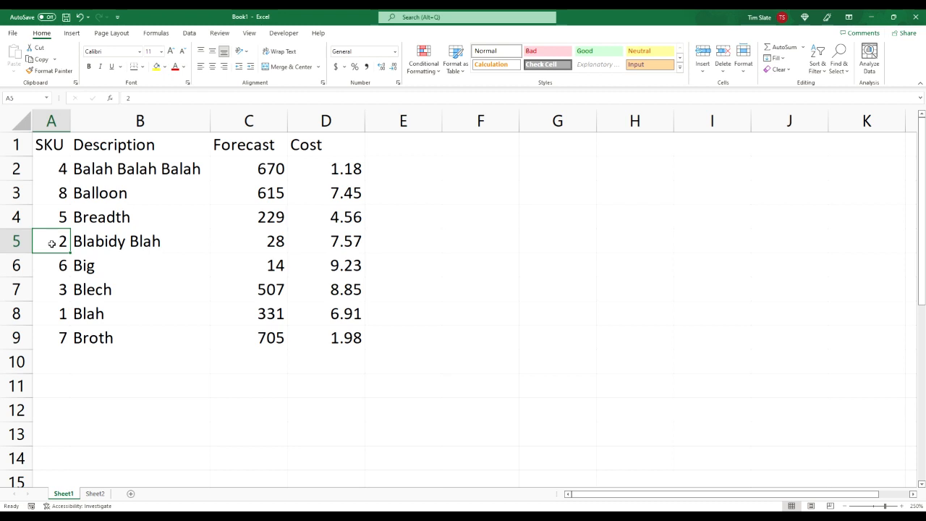
pyautogui.write('2.2')
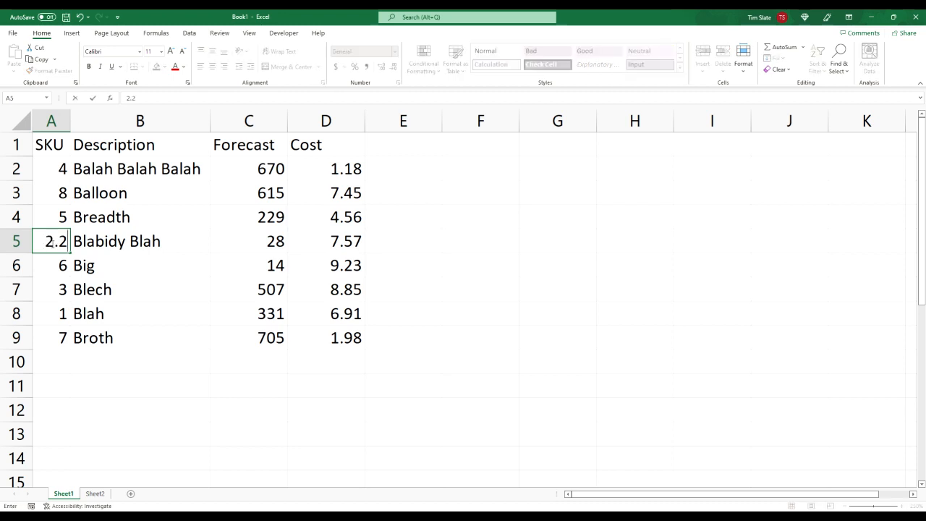
pyautogui.press('Return')
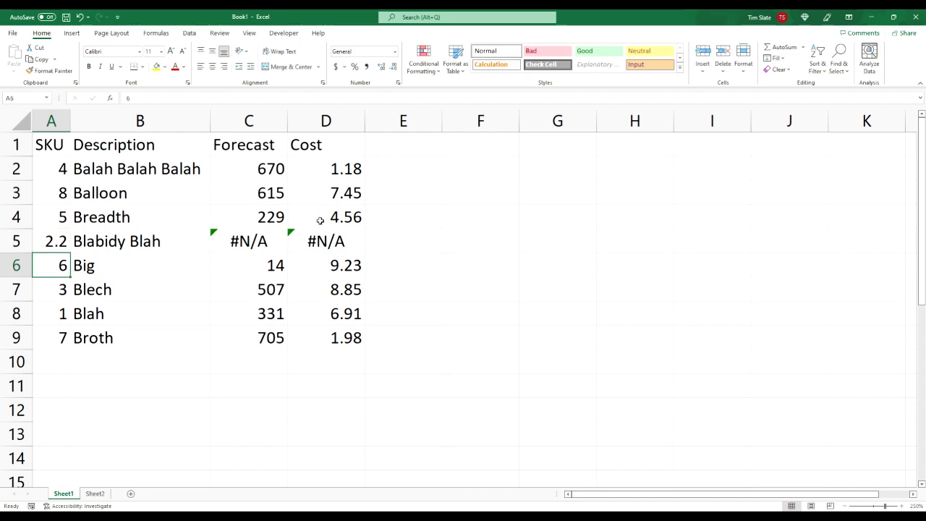
# Change the range lookup argument of the D5 VLOOKUP on Sheet1 to TRUE, and compare the returned cost with the rows on Sheet2.
pyautogui.click(247, 240)
pyautogui.click(317, 240)
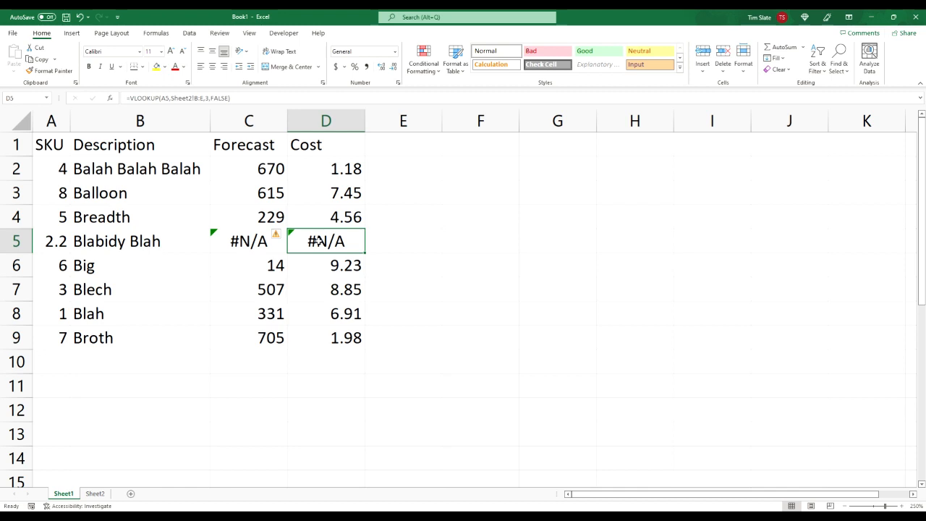
pyautogui.click(229, 98)
pyautogui.press('BackSpace')
pyautogui.press('BackSpace')
pyautogui.press('BackSpace')
pyautogui.press('BackSpace')
pyautogui.press('BackSpace')
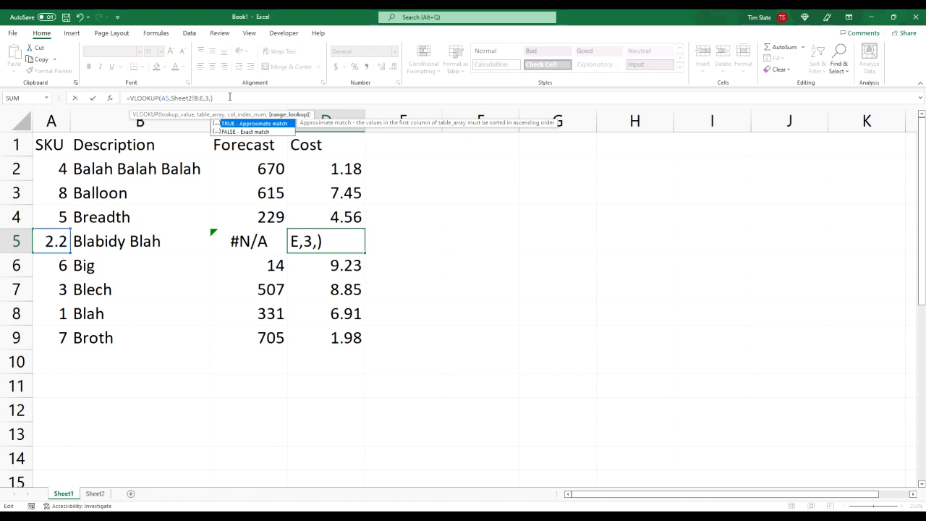
pyautogui.write('true')
pyautogui.press('Return')
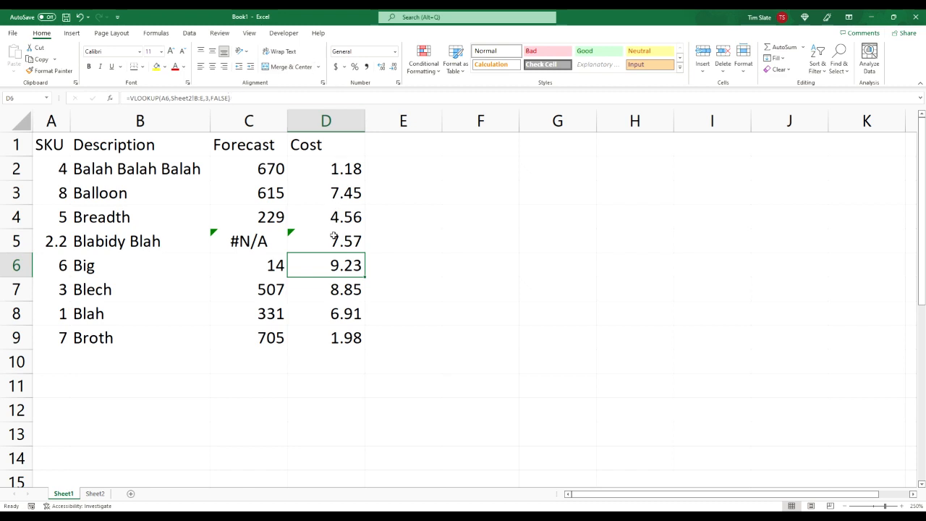
pyautogui.click(96, 493)
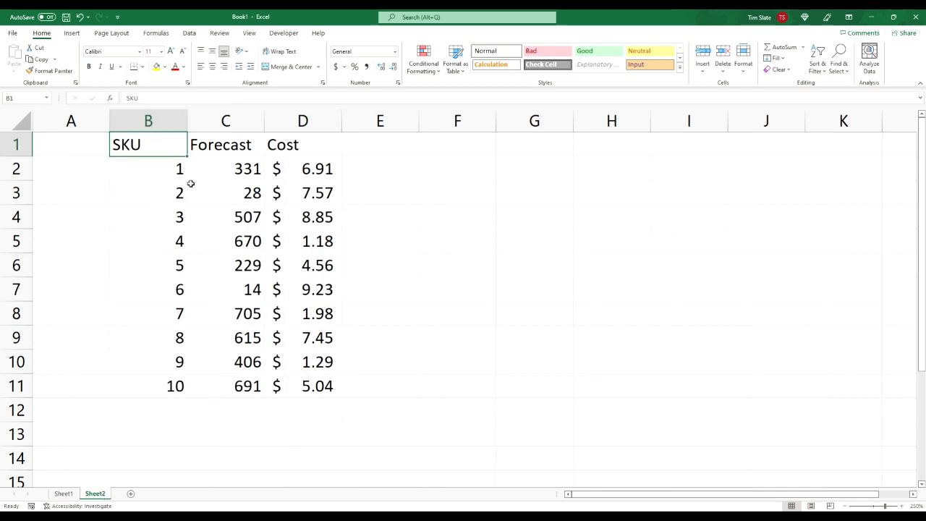
pyautogui.click(64, 493)
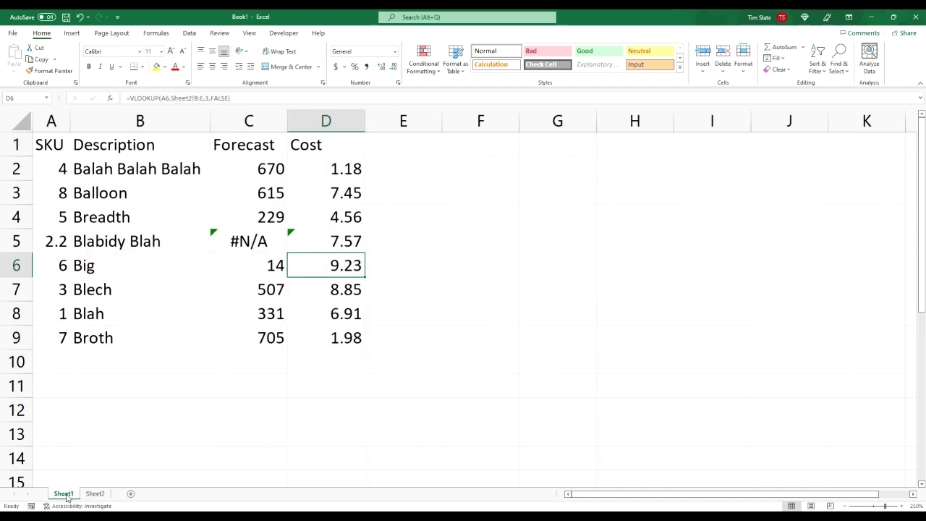
# Set the Blabidy Blah SKU in A5 of Sheet1 to 20, and compare its returned cost with the last cost on Sheet2.
pyautogui.click(52, 243)
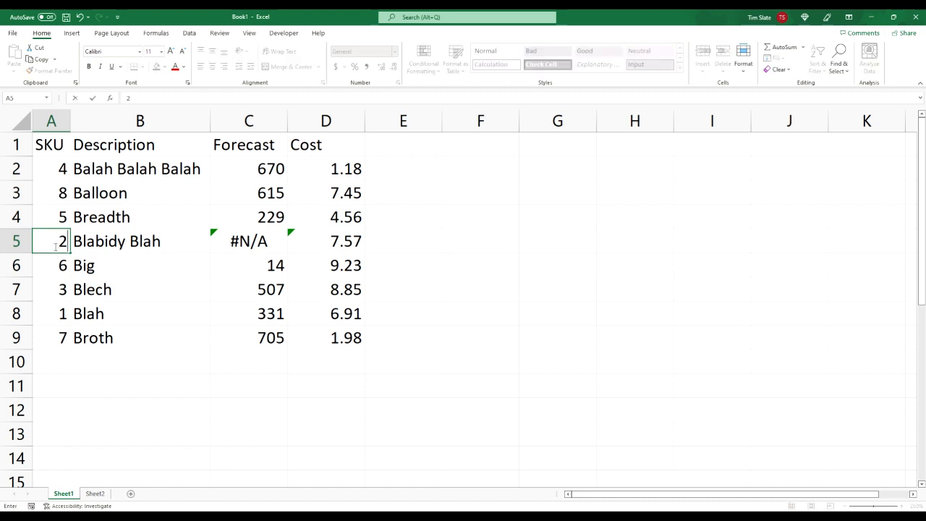
pyautogui.write('20')
pyautogui.press('Return')
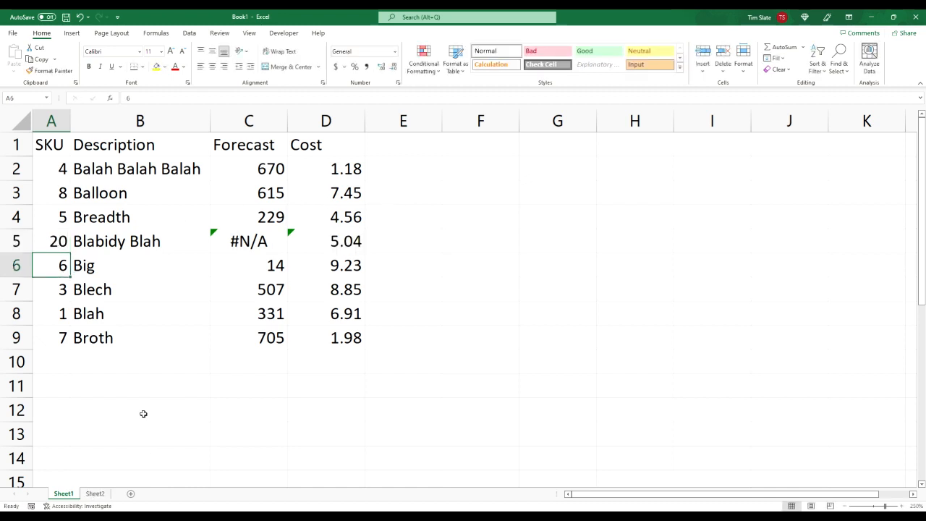
pyautogui.click(97, 494)
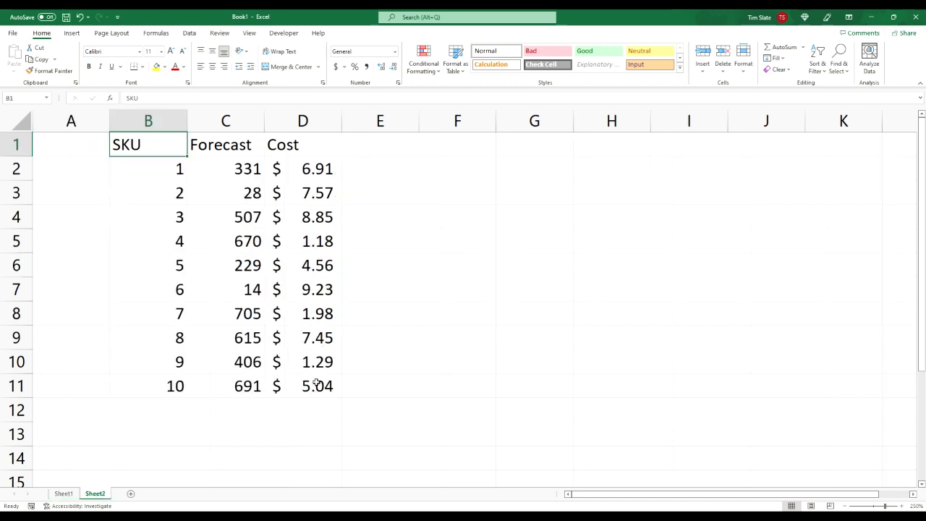
pyautogui.moveTo(130, 417); pyautogui.dragTo(327, 385)
pyautogui.click(327, 386)
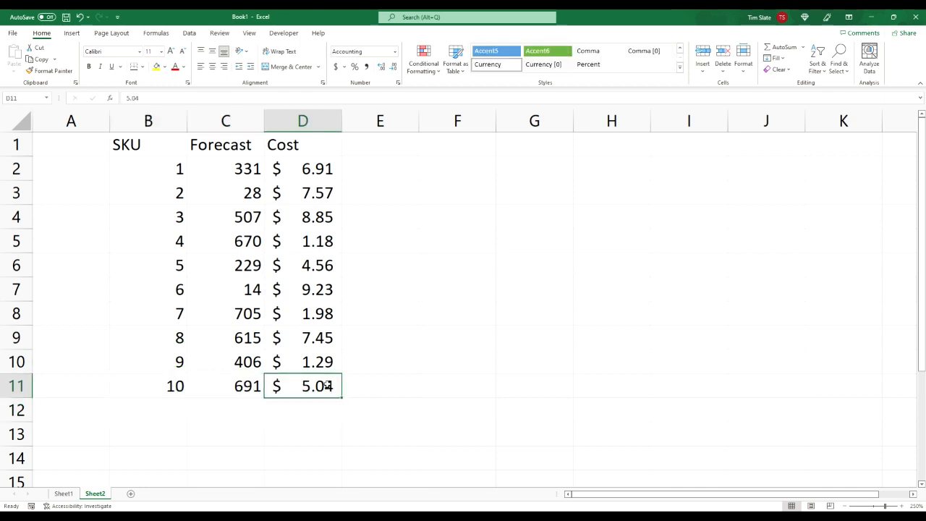
pyautogui.click(63, 493)
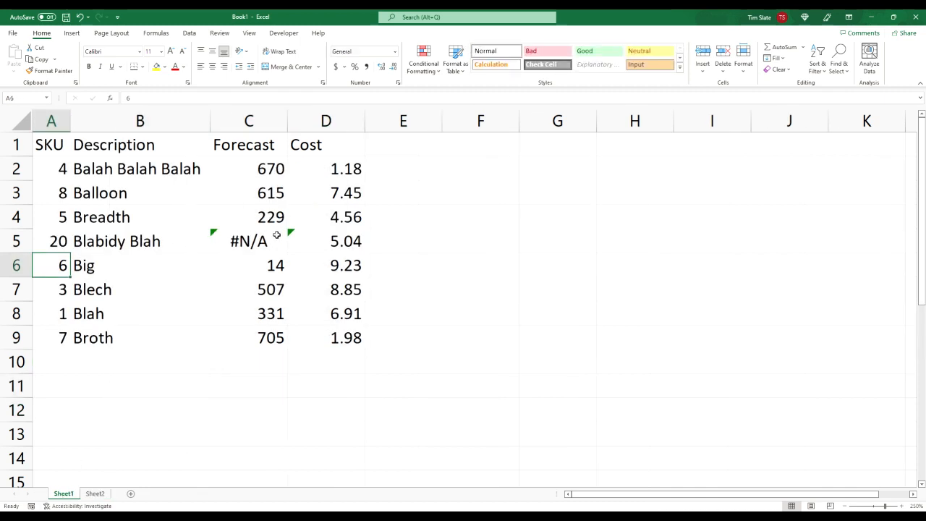
# Copy the exact-match VLOOKUP formula from D4 into D5, and inspect the formulas above it in the Cost column.
pyautogui.click(346, 212)
pyautogui.hotkey('ctrl', 'c')
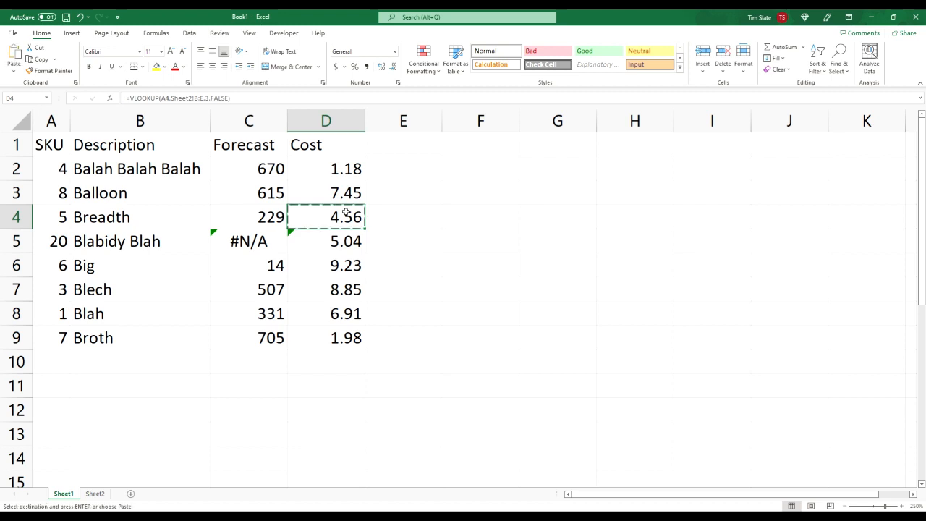
pyautogui.press('Down')
pyautogui.press('Return')
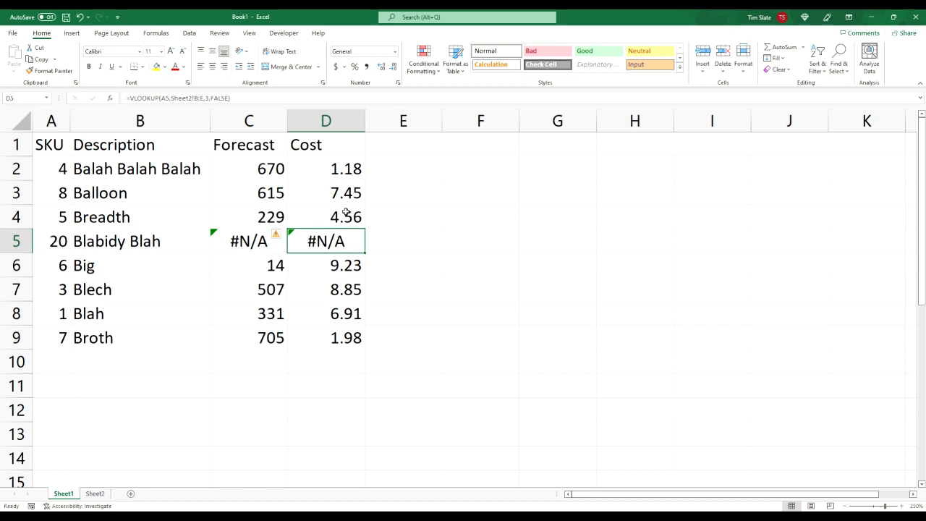
pyautogui.press('Up')
pyautogui.press('Up')
pyautogui.press('Up')
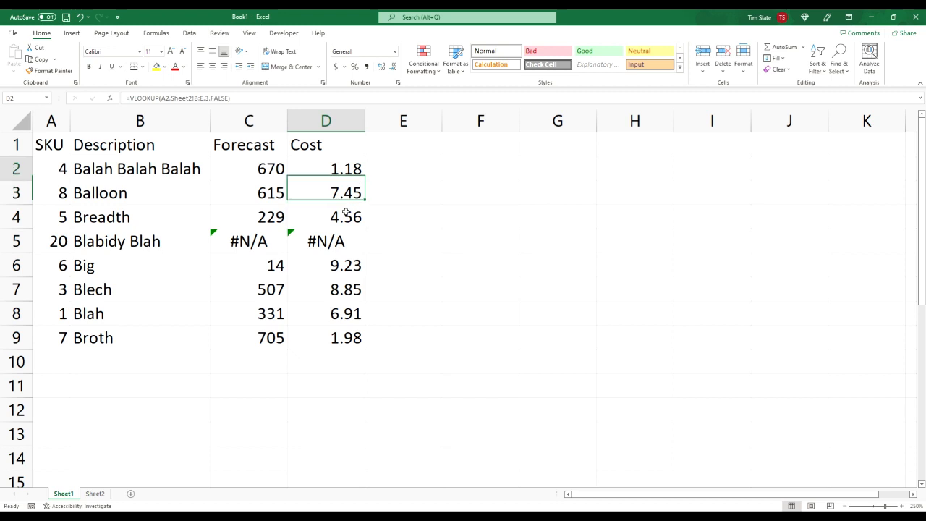
pyautogui.press('Down')
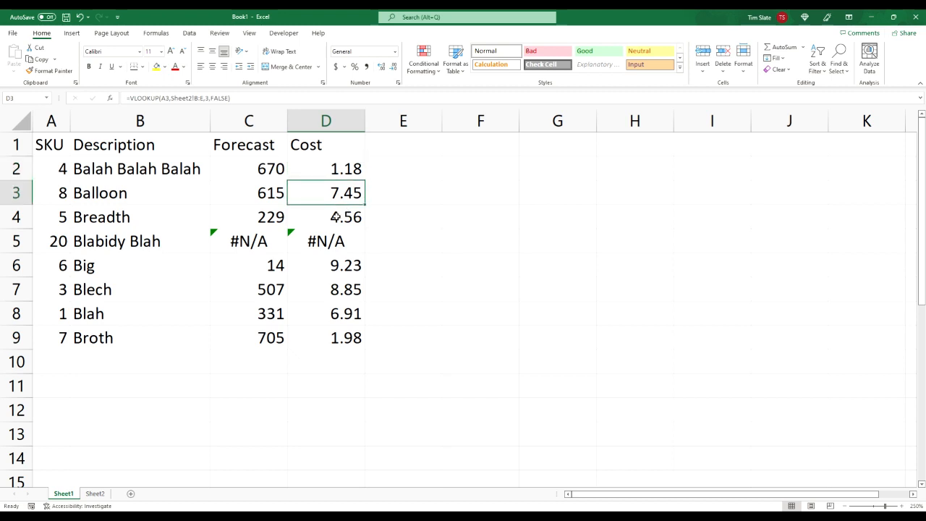
# Add the SKUs 50, 20 and 40 below the existing list in B12:B14 of Sheet2.
pyautogui.click(94, 493)
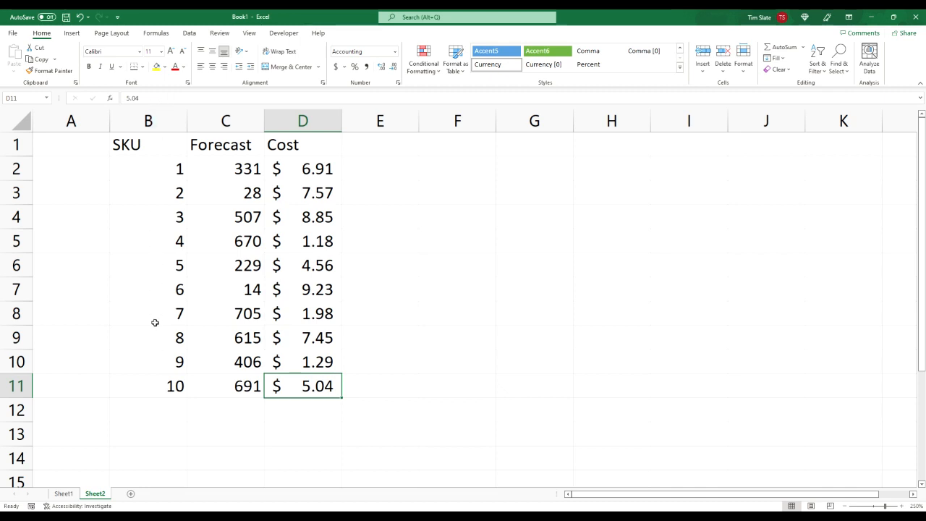
pyautogui.click(160, 407)
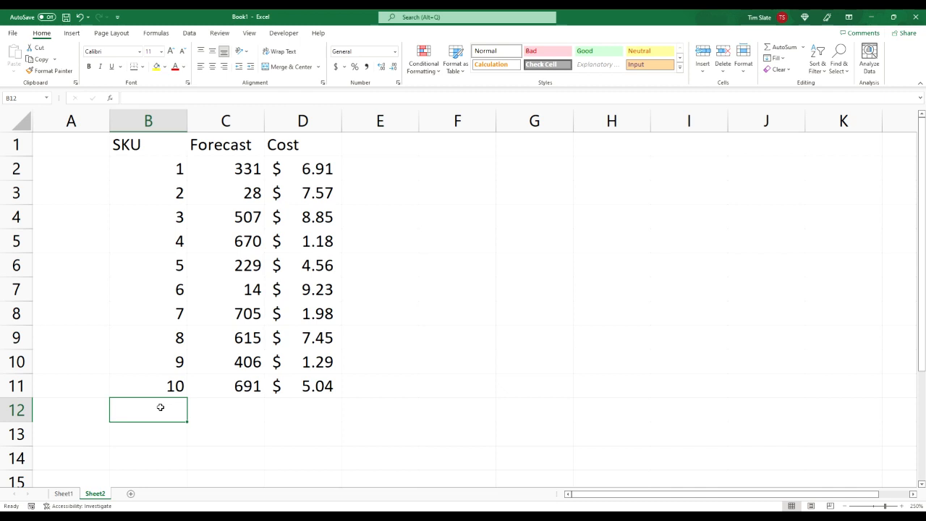
pyautogui.write('50')
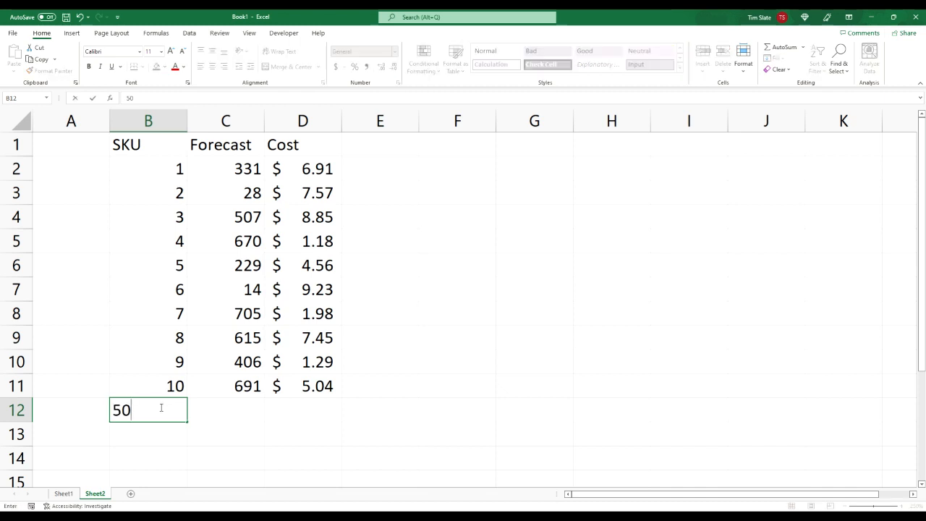
pyautogui.press('Return')
pyautogui.write('20')
pyautogui.press('Return')
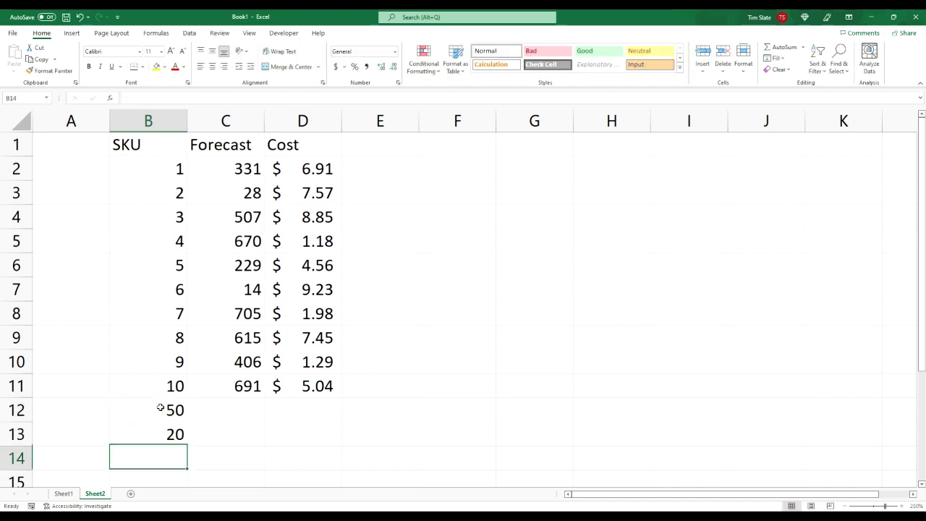
pyautogui.write('40')
pyautogui.press('Return')
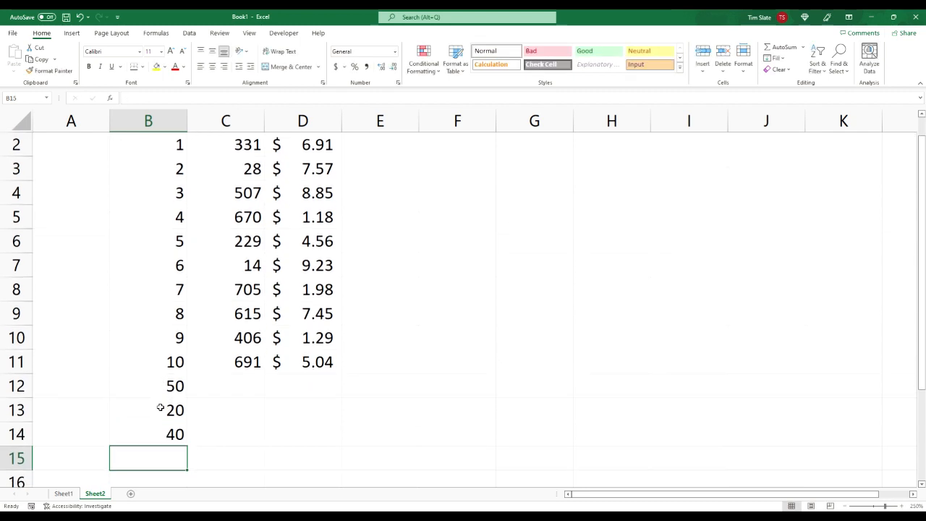
# Enter the forecasts 1, 2 and 3 for the new SKUs in C12:C14.
pyautogui.press('Up')
pyautogui.press('Up')
pyautogui.press('Up')
pyautogui.press('Up')
pyautogui.press('Right')
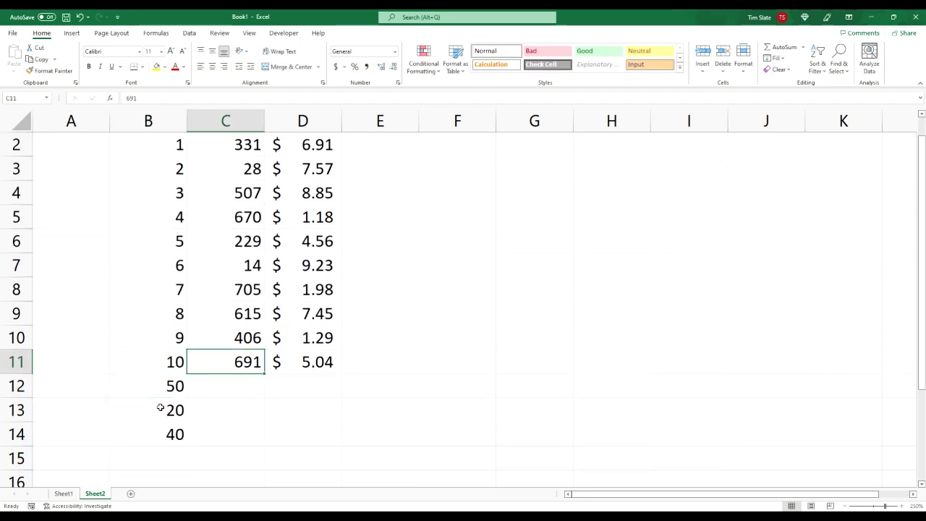
pyautogui.press('Down')
pyautogui.write('1')
pyautogui.press('Return')
pyautogui.write('2')
pyautogui.press('Return')
pyautogui.write('3')
pyautogui.press('Tab')
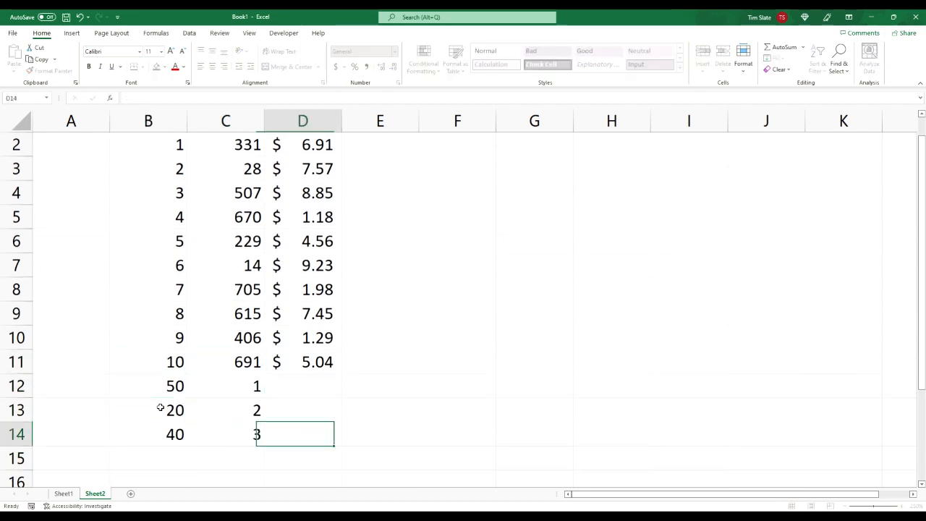
# Enter the costs 7, 8 and 9 for the new SKUs in D12:D14.
pyautogui.press('Up')
pyautogui.press('Up')
pyautogui.write('7')
pyautogui.press('Return')
pyautogui.write('8')
pyautogui.press('Return')
pyautogui.write('9')
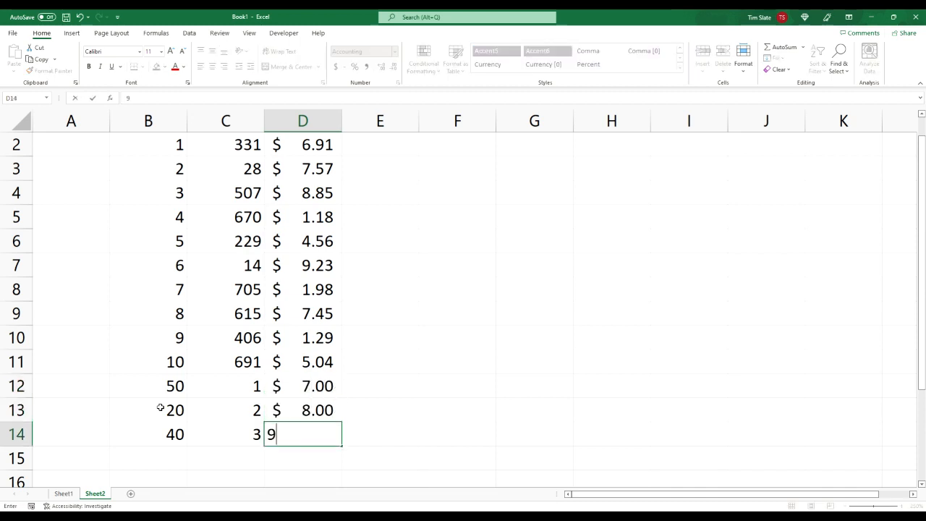
pyautogui.press('Return')
# Compare the forecast and cost returned in the Blabidy Blah row of Sheet1 with the newly added SKU rows on Sheet2.
pyautogui.press('Up')
pyautogui.press('Up')
pyautogui.press('Up')
pyautogui.press('Up')
pyautogui.press('Left')
pyautogui.press('Left')
pyautogui.press('Down')
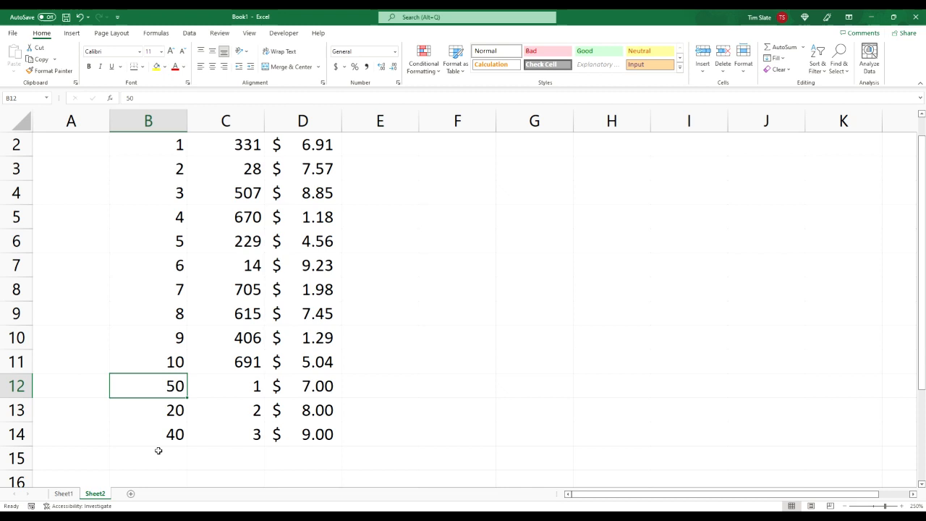
pyautogui.click(64, 495)
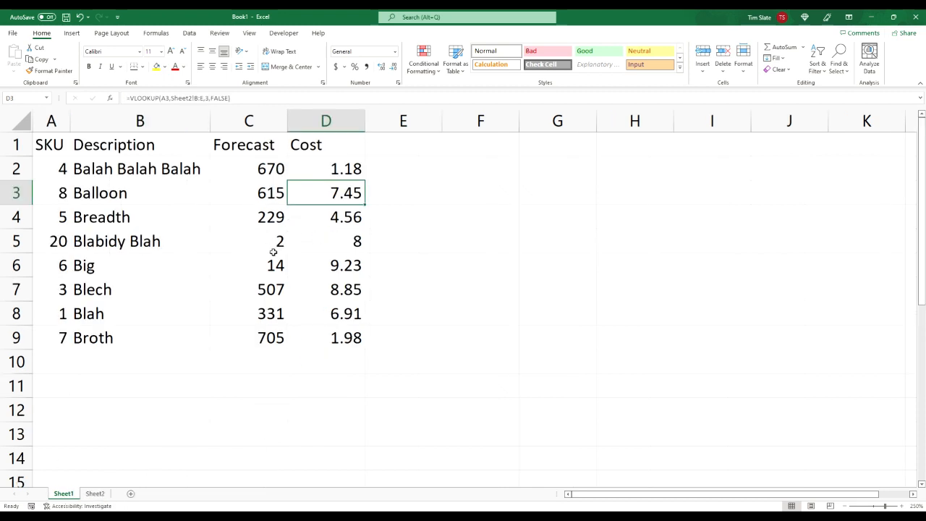
pyautogui.click(18, 243)
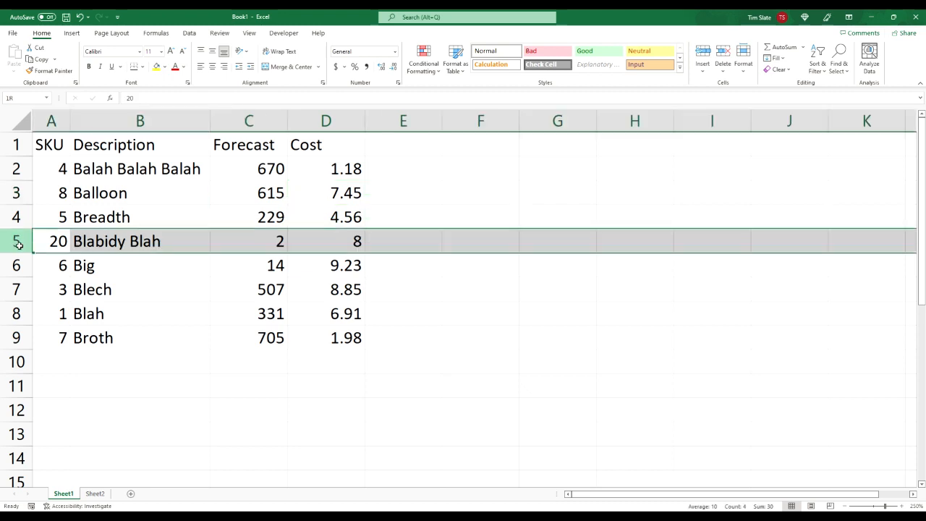
pyautogui.click(95, 493)
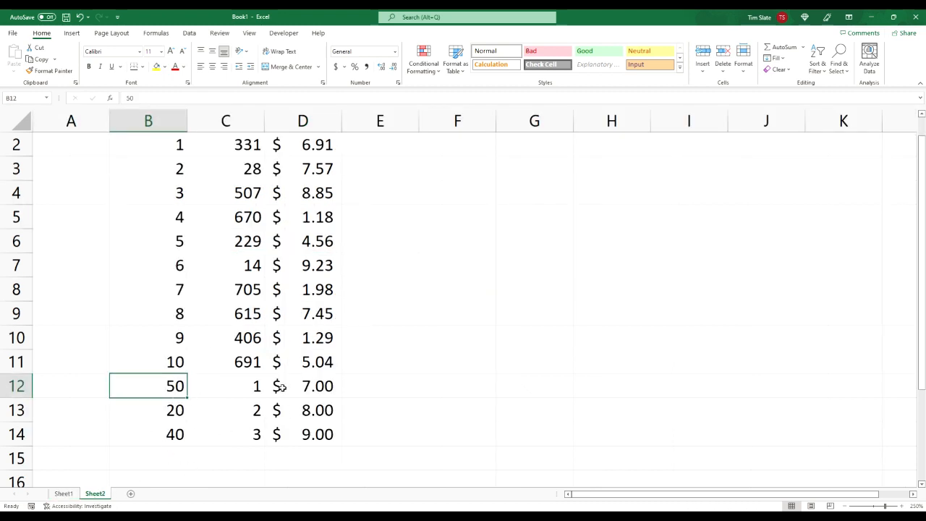
pyautogui.click(64, 493)
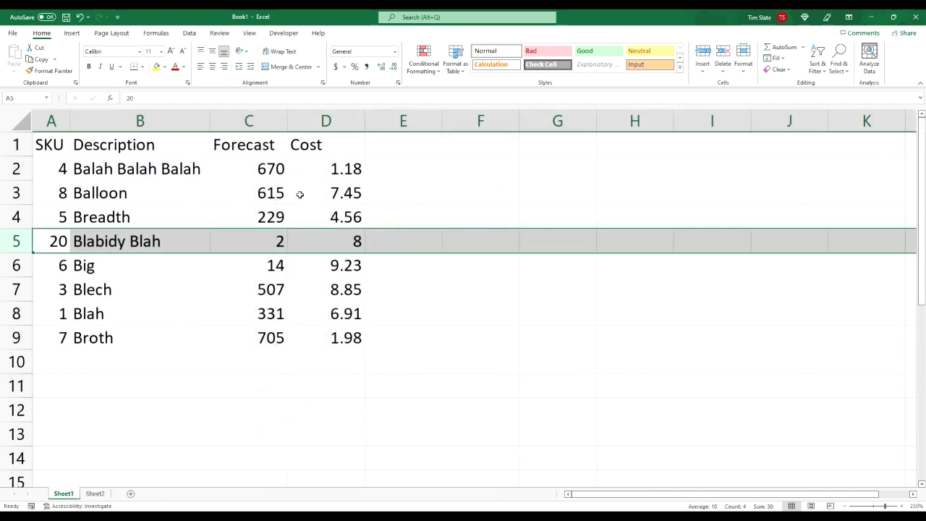
# Replace FALSE with TRUE as the range lookup argument in the D5 VLOOKUP on Sheet1.
pyautogui.click(345, 240)
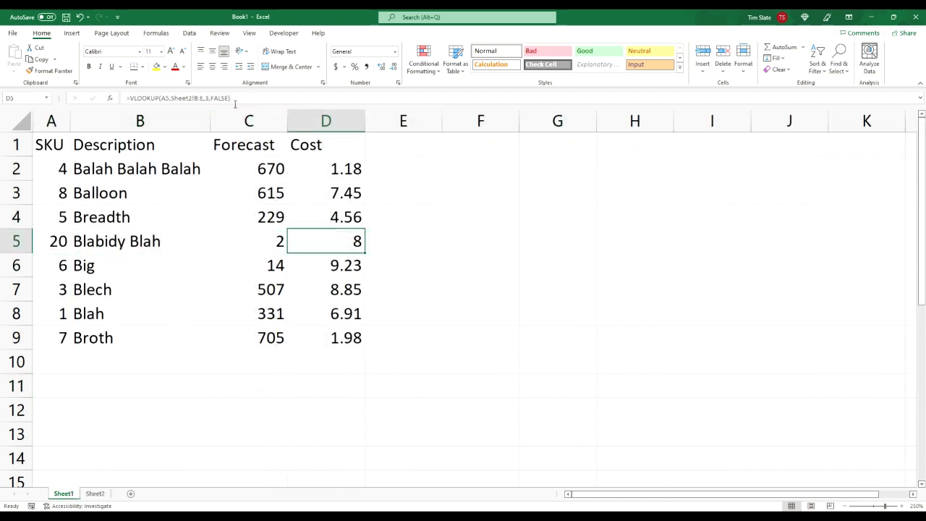
pyautogui.click(211, 97)
pyautogui.write('true')
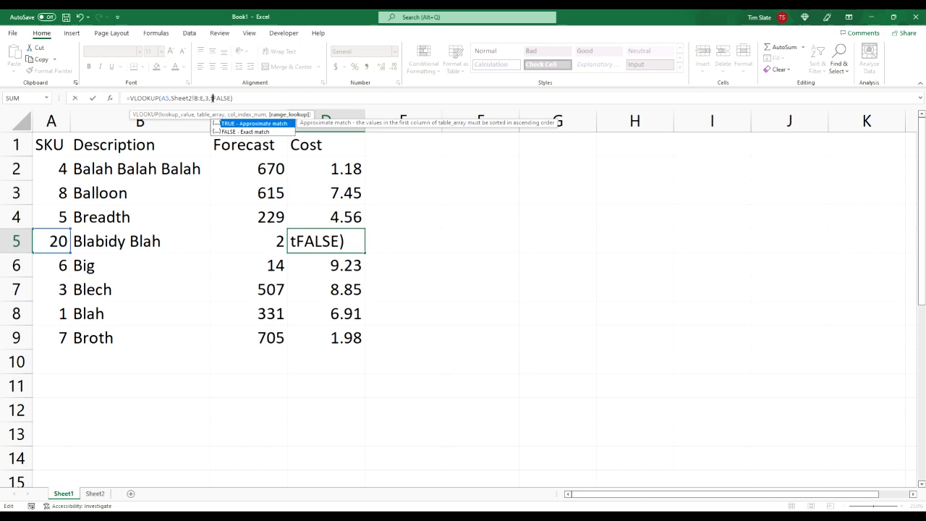
pyautogui.press('Delete')
pyautogui.press('Delete')
pyautogui.press('Delete')
pyautogui.press('Delete')
pyautogui.press('Delete')
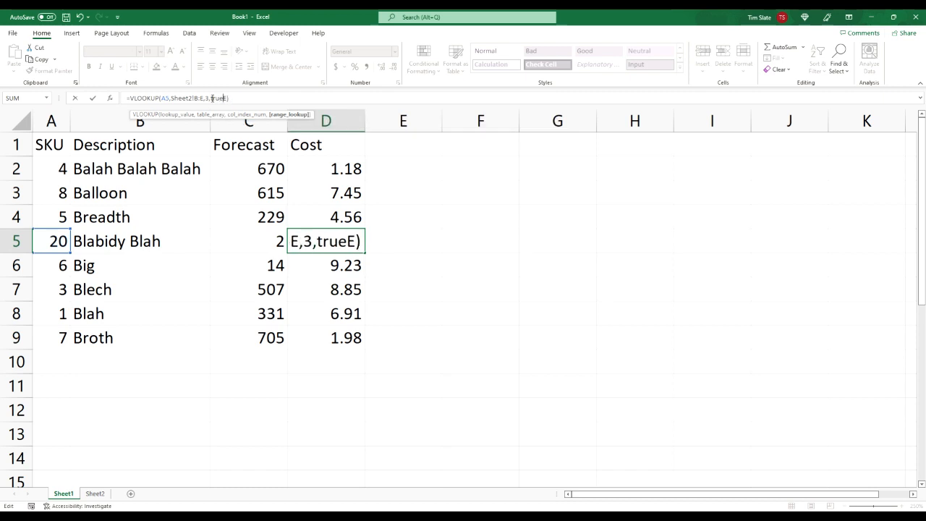
pyautogui.press('Return')
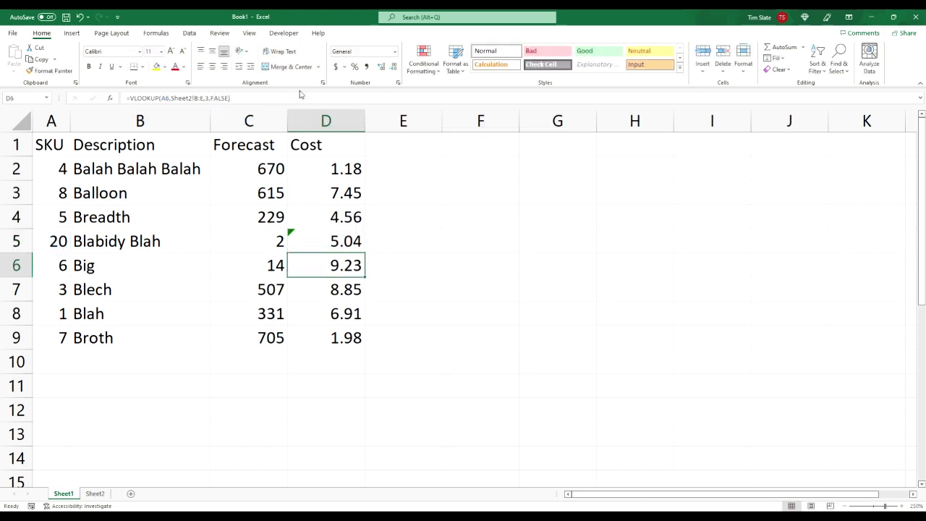
# Examine the SKU 10 and SKU 50 rows on Sheet2, and undo the range lookup change in D5 of Sheet1.
pyautogui.click(94, 495)
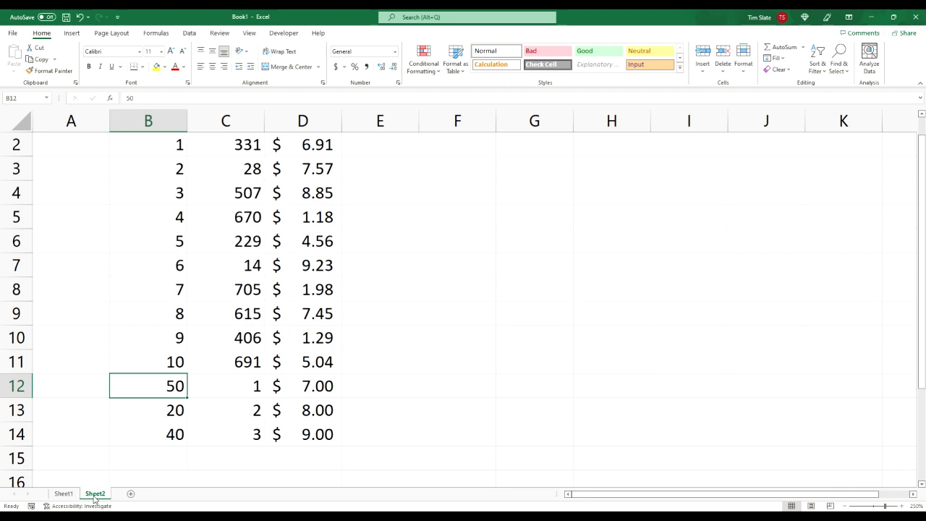
pyautogui.click(325, 361)
pyautogui.press('Left')
pyautogui.press('Left')
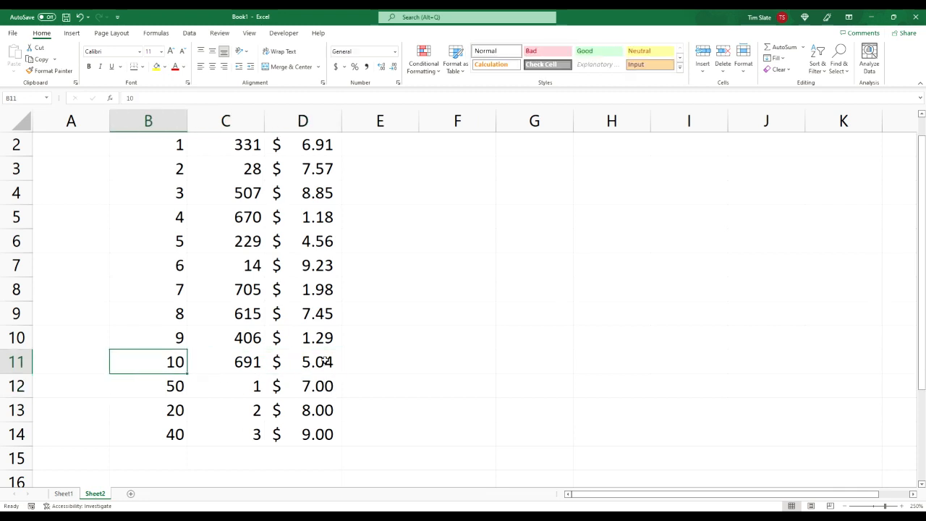
pyautogui.press('Down')
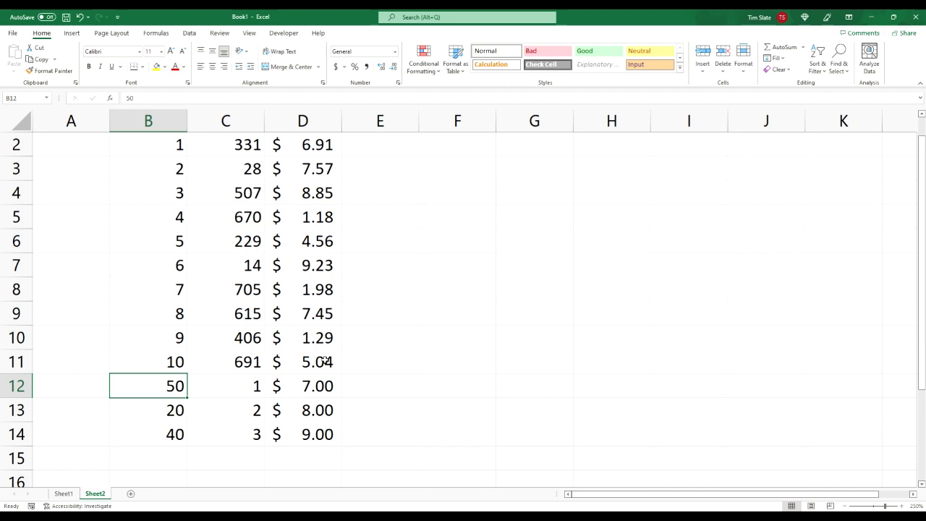
pyautogui.press('Up')
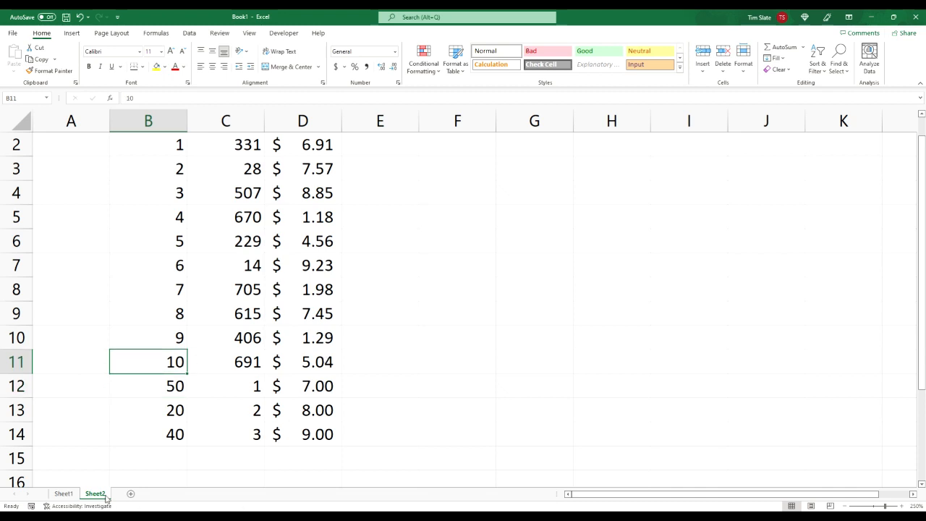
pyautogui.click(63, 494)
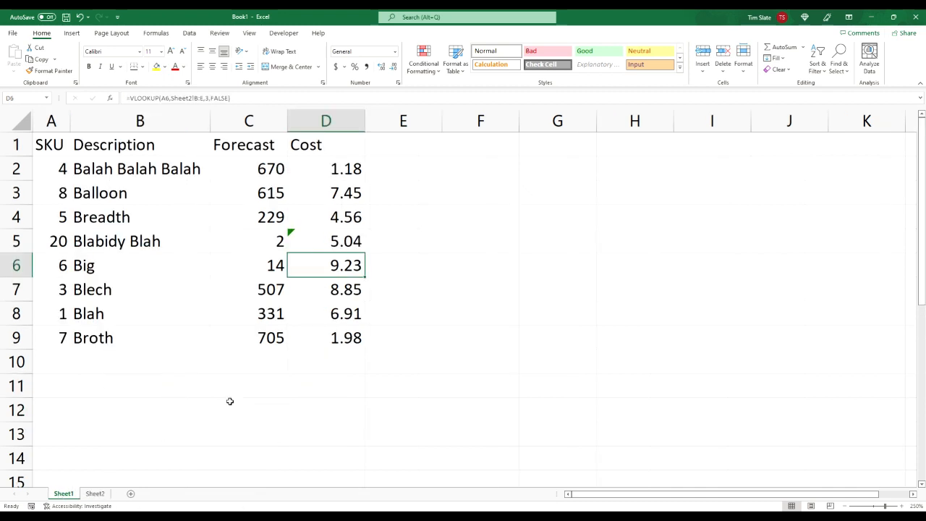
pyautogui.hotkey('ctrl', 'z')
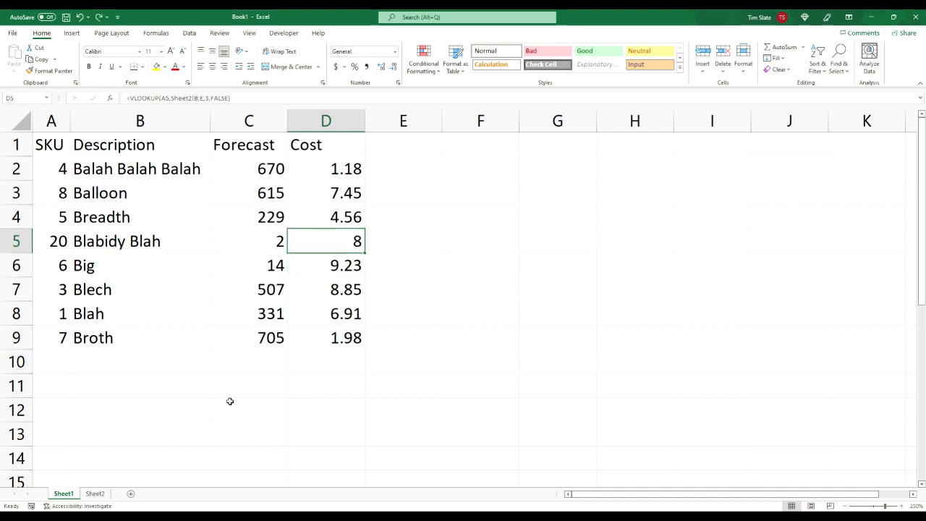